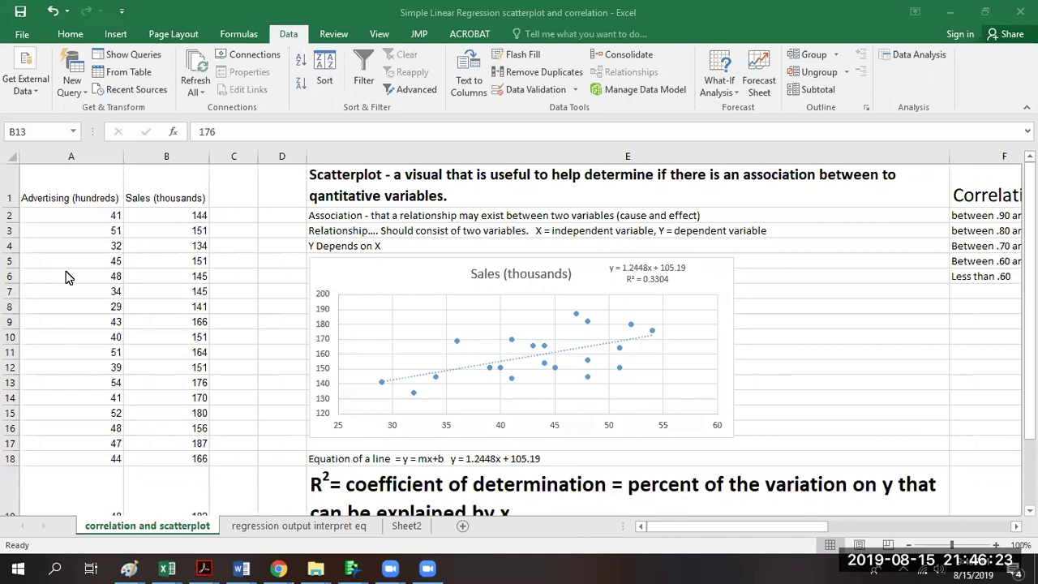
Select the Advertising header and open the Regression tool from Data Analysis.
click(78, 189)
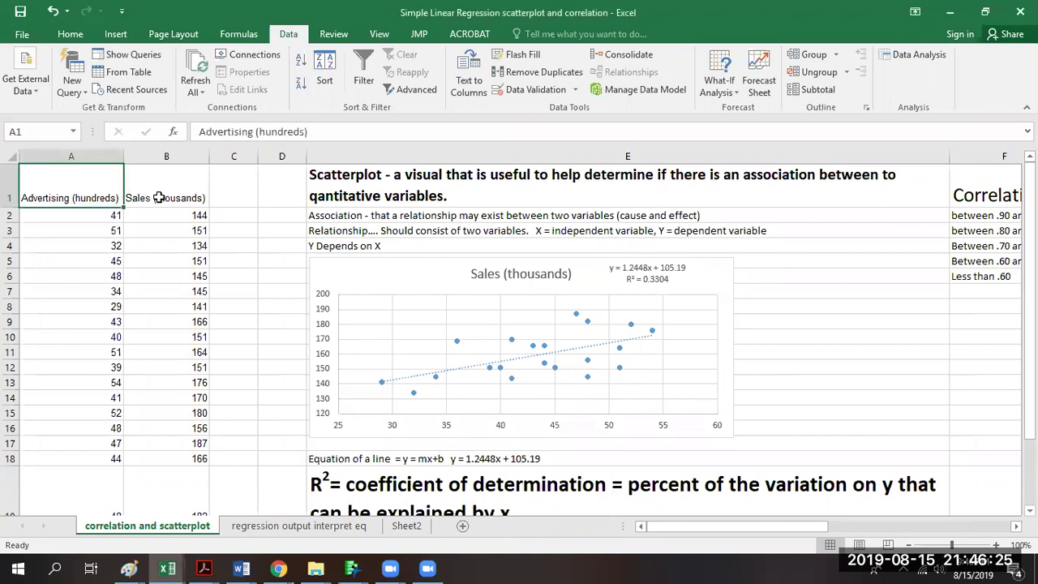
key(XF86AudioLowerVolume)
click(260, 37)
click(289, 35)
click(918, 57)
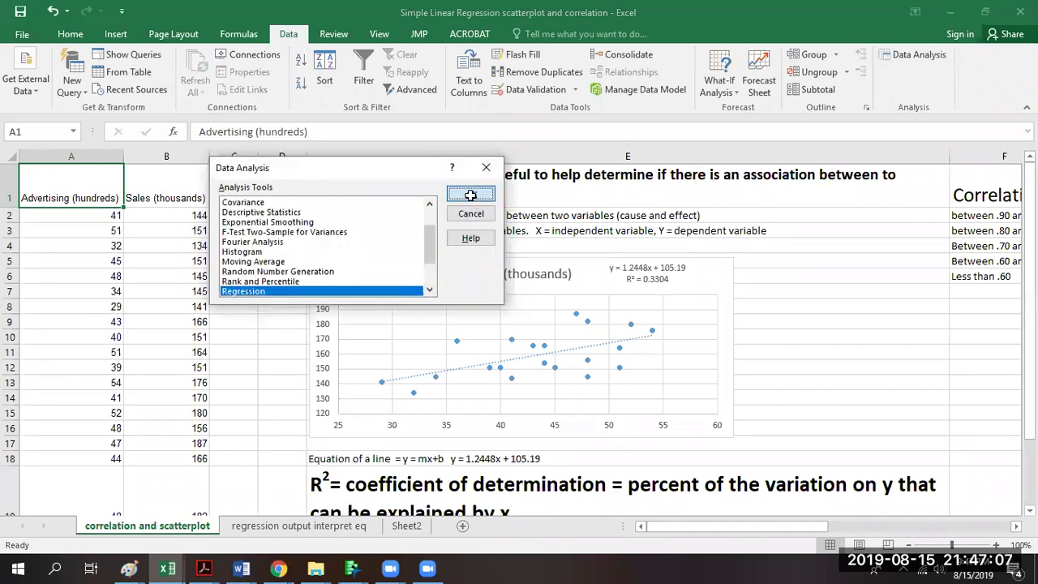
click(470, 196)
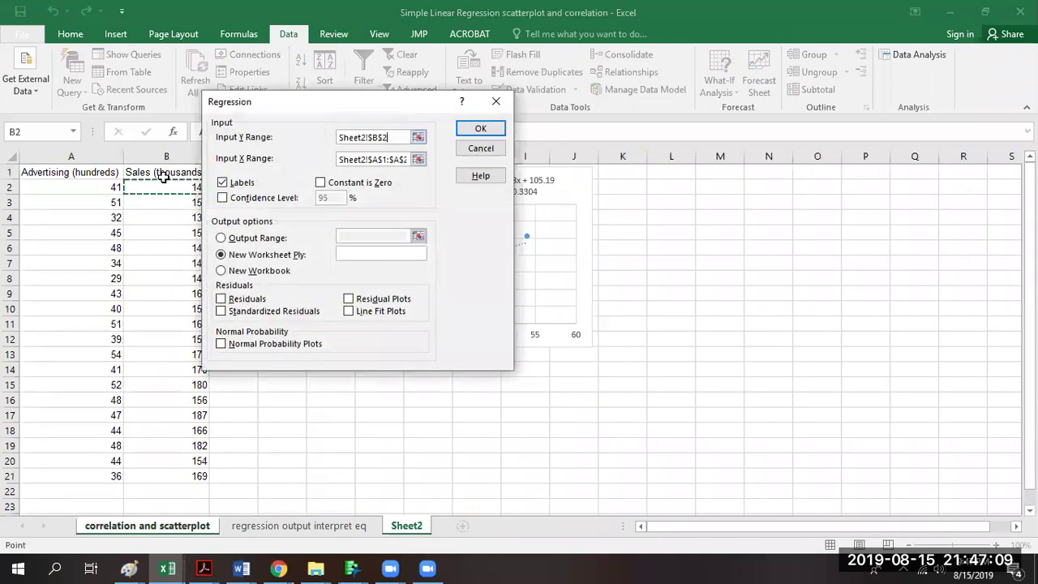
Run the regression with Y range Sales B1:B21 and X range Advertising A1:A21.
drag(134, 172, 199, 401)
click(377, 159)
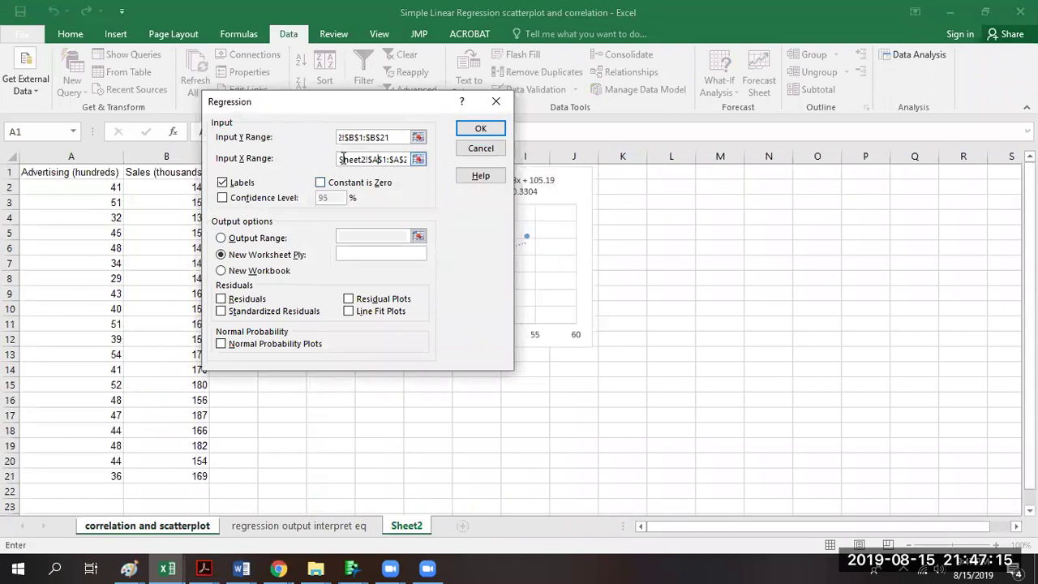
drag(341, 159, 465, 155)
key(BackSpace)
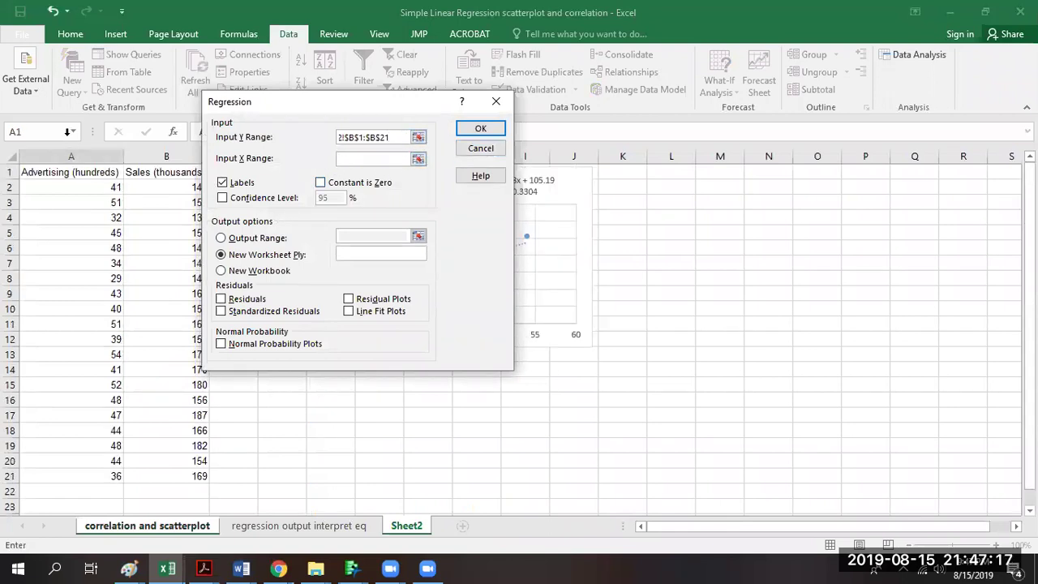
drag(81, 173, 112, 476)
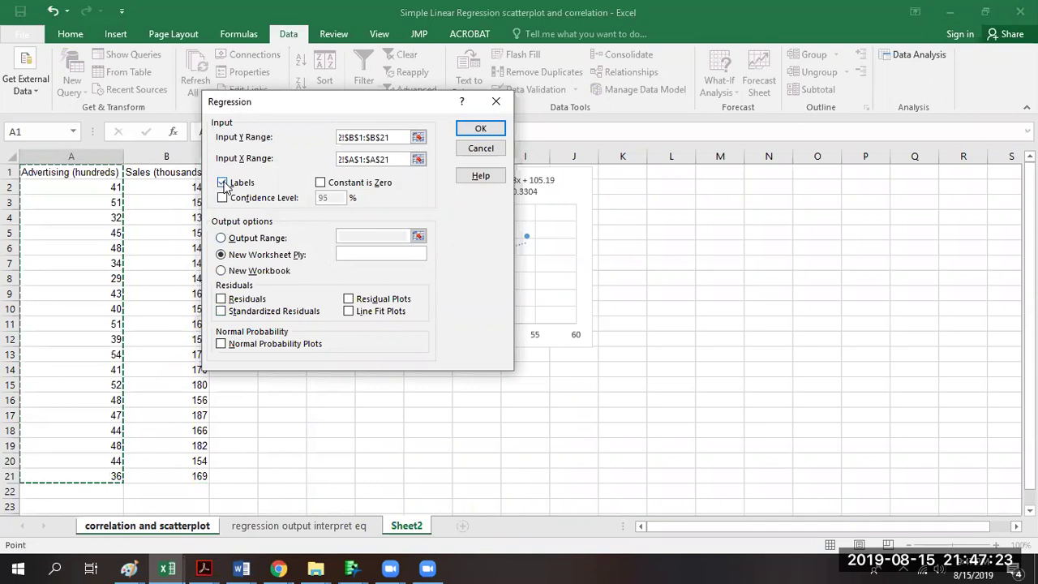
click(482, 130)
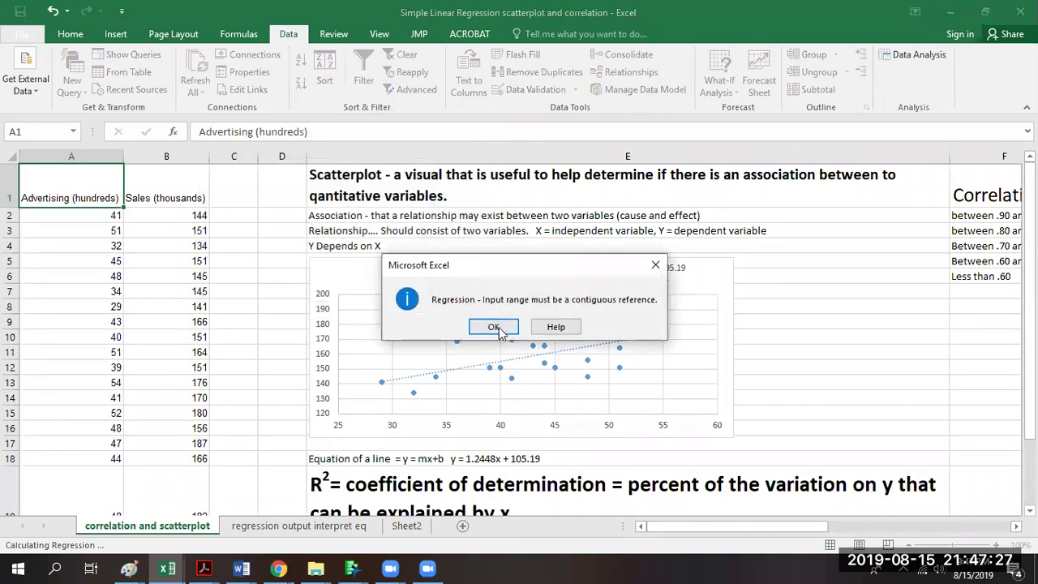
Dismiss the error, keep New Worksheet output, and reset Input Y Range to Sales B1:B18.
click(496, 327)
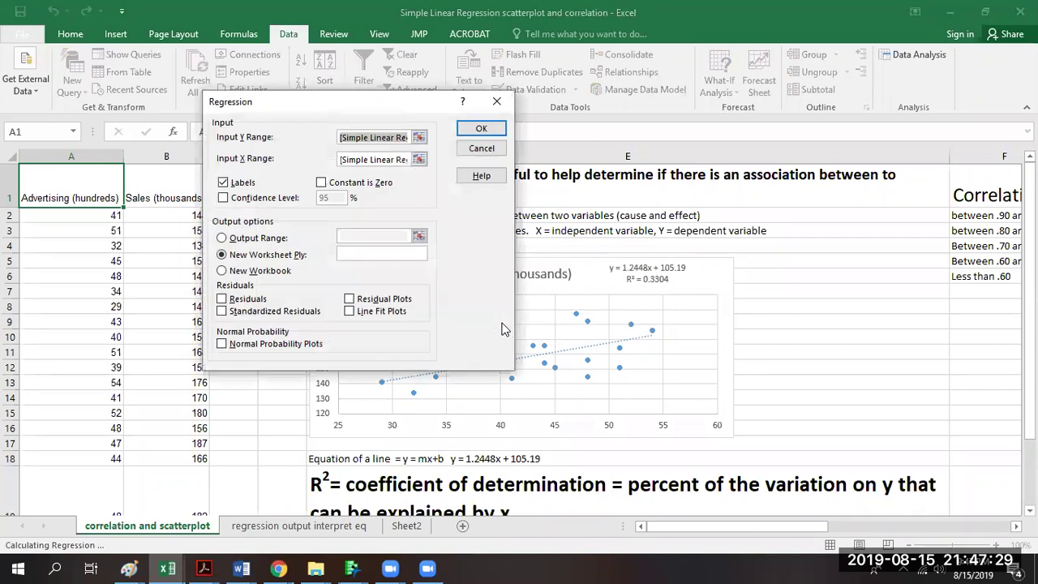
click(222, 257)
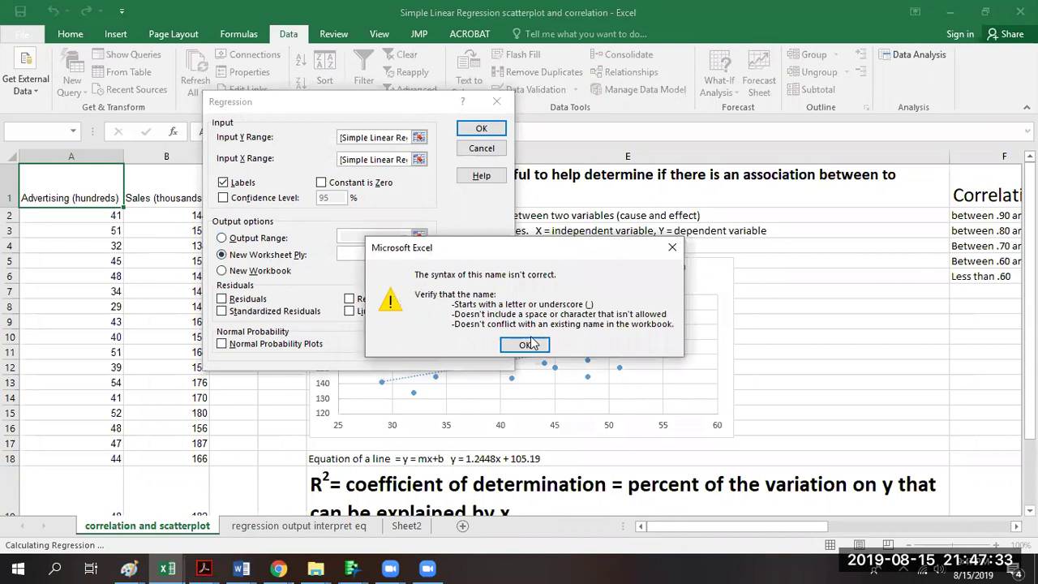
click(526, 342)
key(Delete)
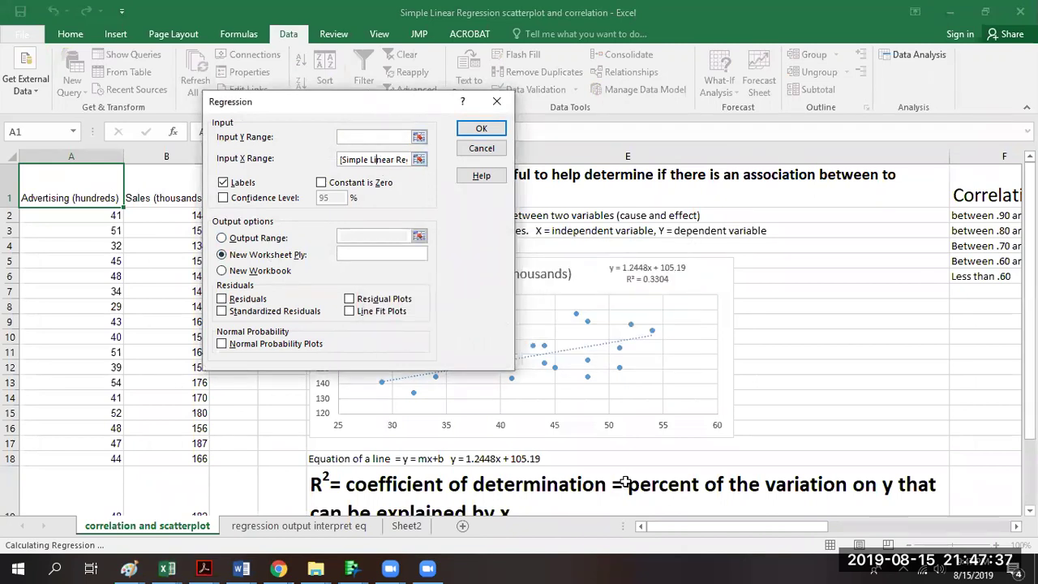
click(162, 177)
click(353, 138)
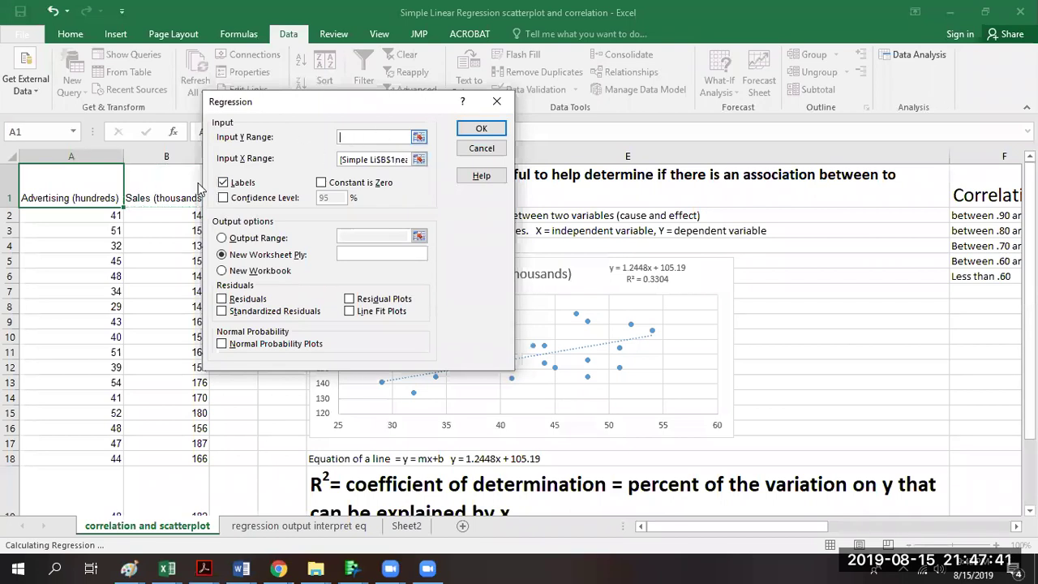
drag(158, 198, 177, 461)
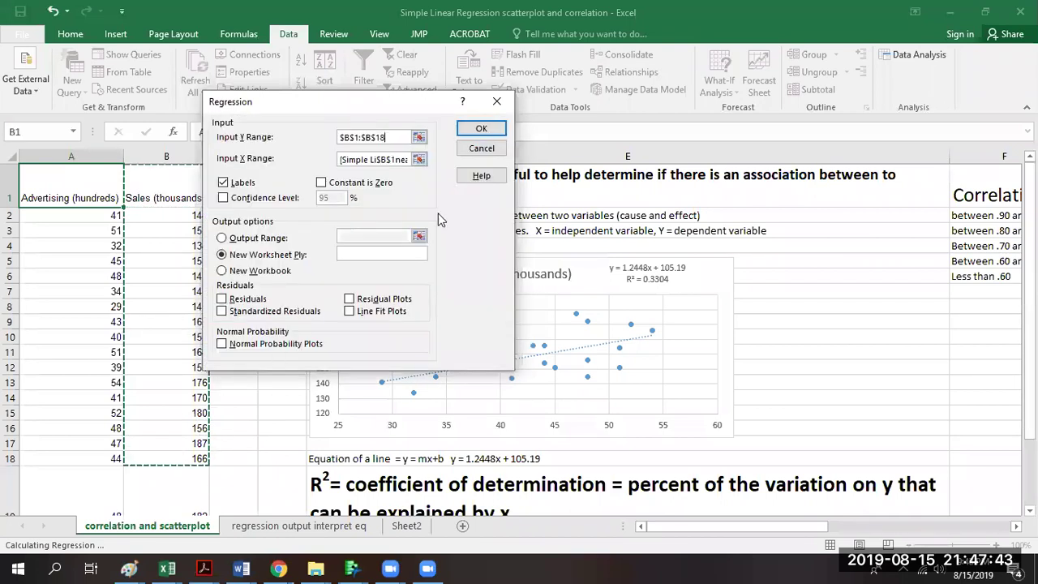
Set Input X Range to Advertising A1:A18 and run the regression.
double_click(340, 162)
key(BackSpace)
click(96, 186)
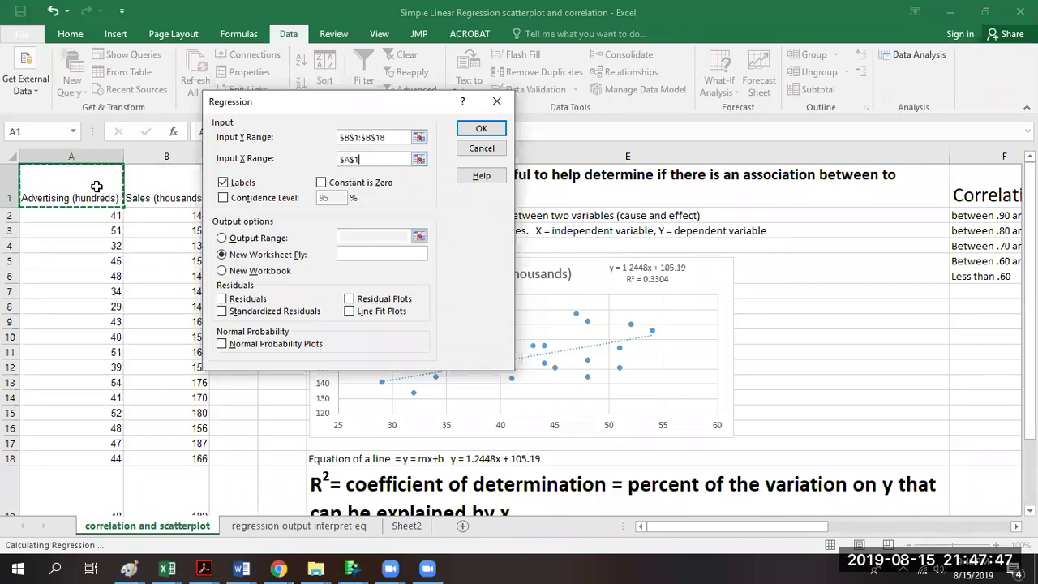
drag(97, 187, 85, 456)
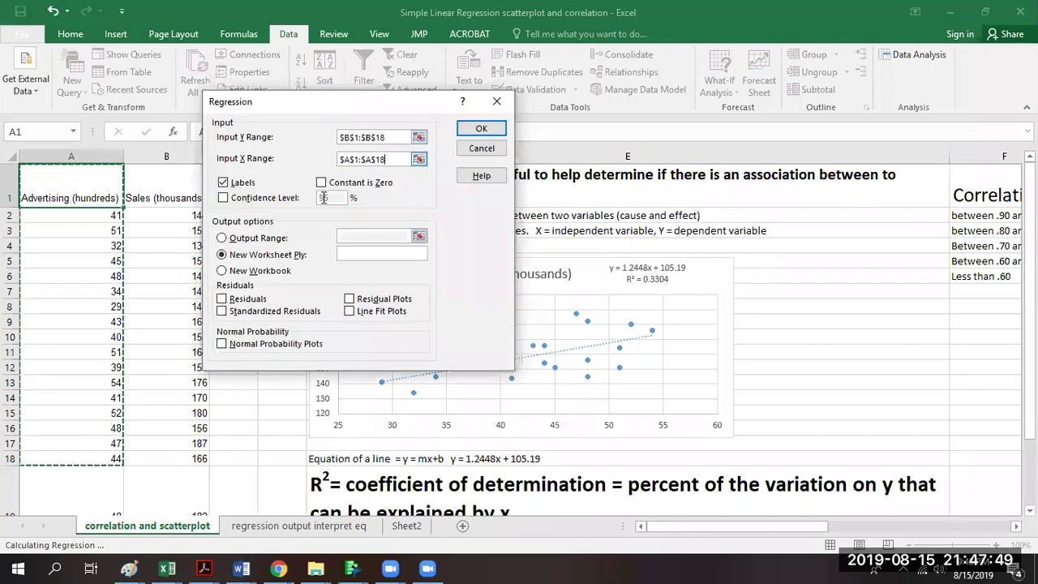
click(478, 129)
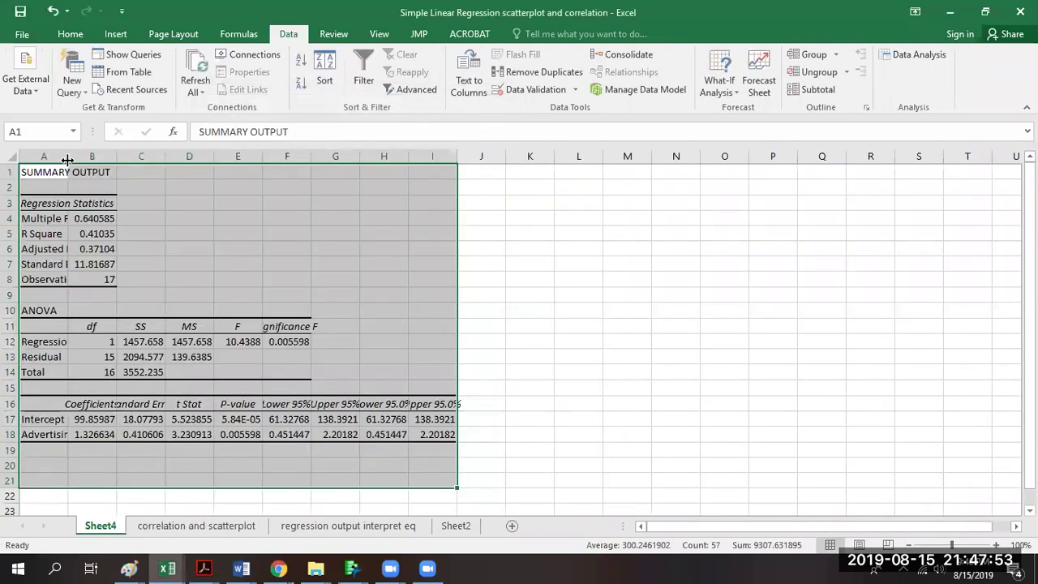
Autofit column A to the output labels and fill the R Square cells A5:B5 green.
double_click(67, 156)
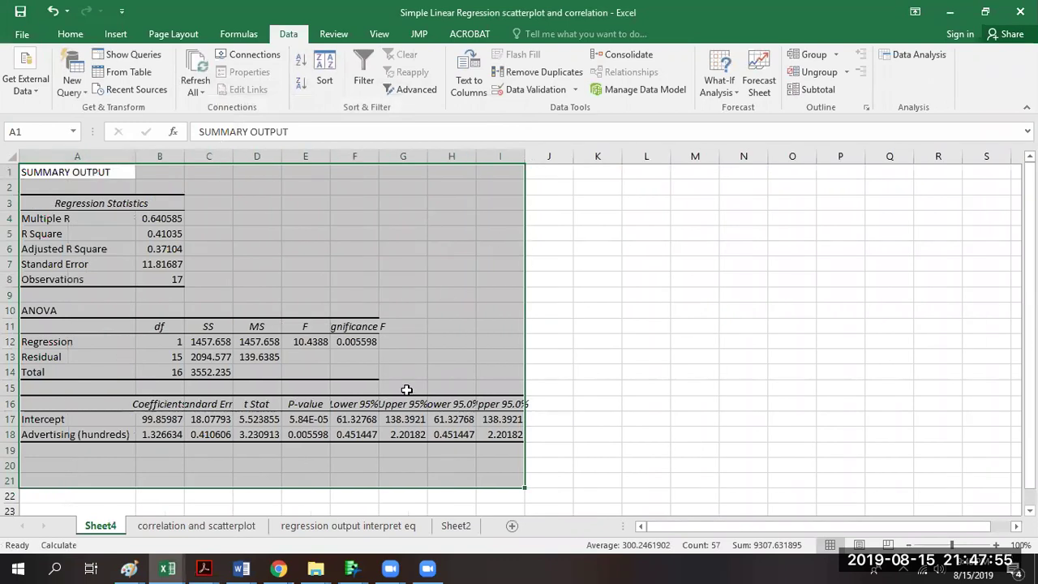
click(274, 175)
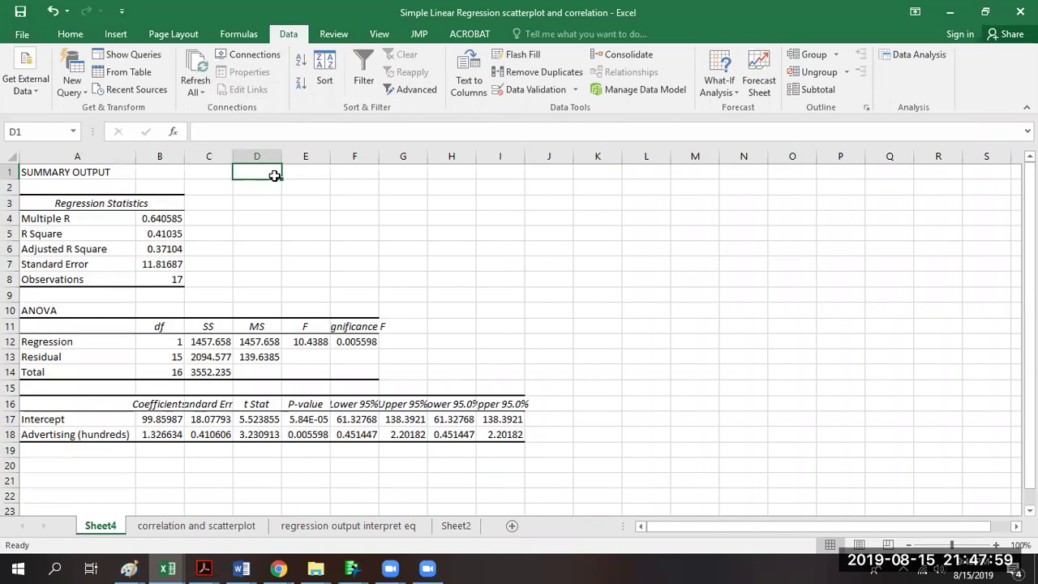
click(71, 35)
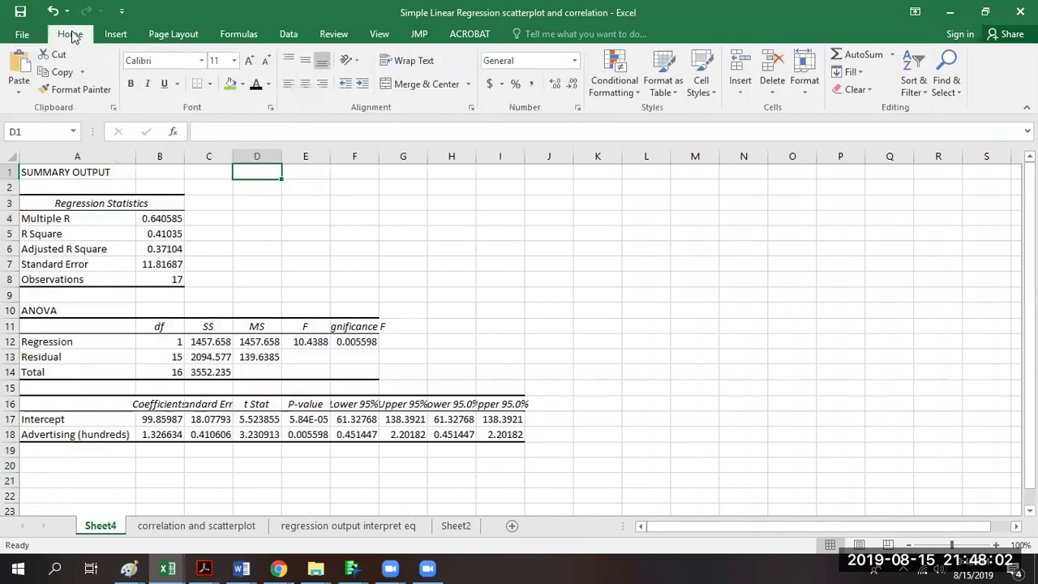
click(241, 86)
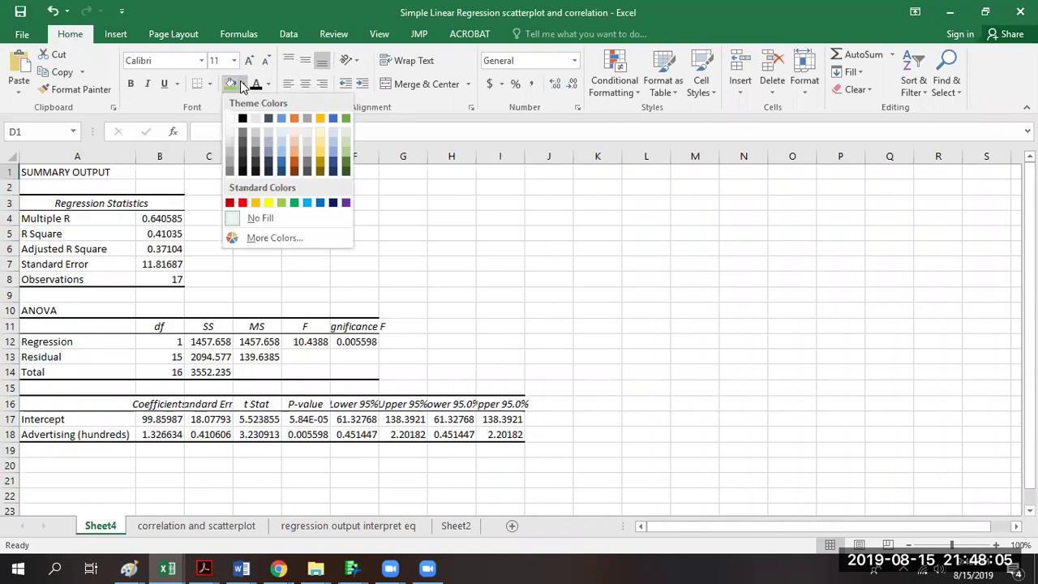
click(240, 86)
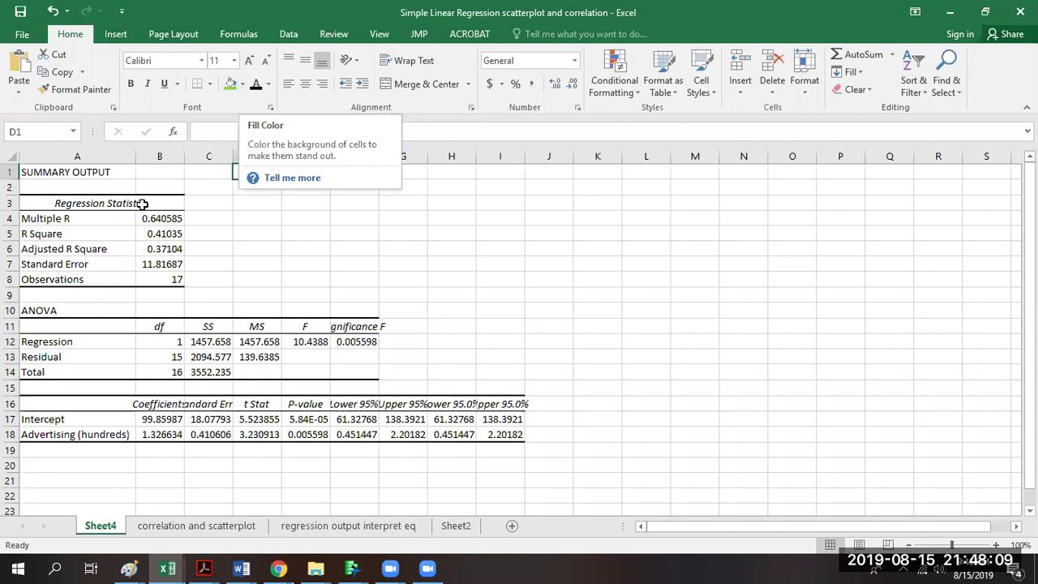
drag(100, 232, 154, 234)
click(231, 85)
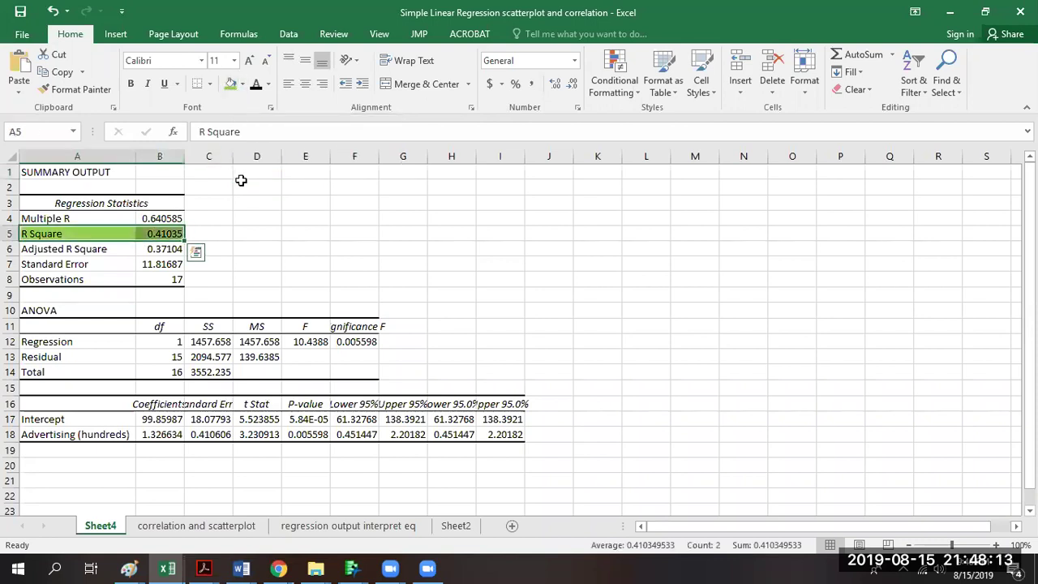
Write the R^2 coefficient-of-determination note and move it from D2 into D5.
click(250, 186)
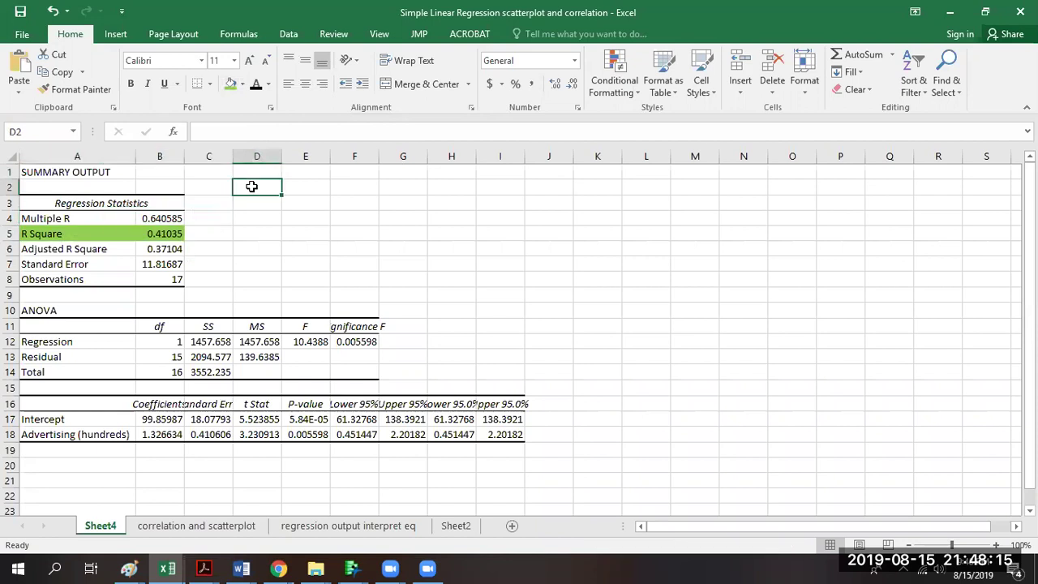
text(R^2 =)
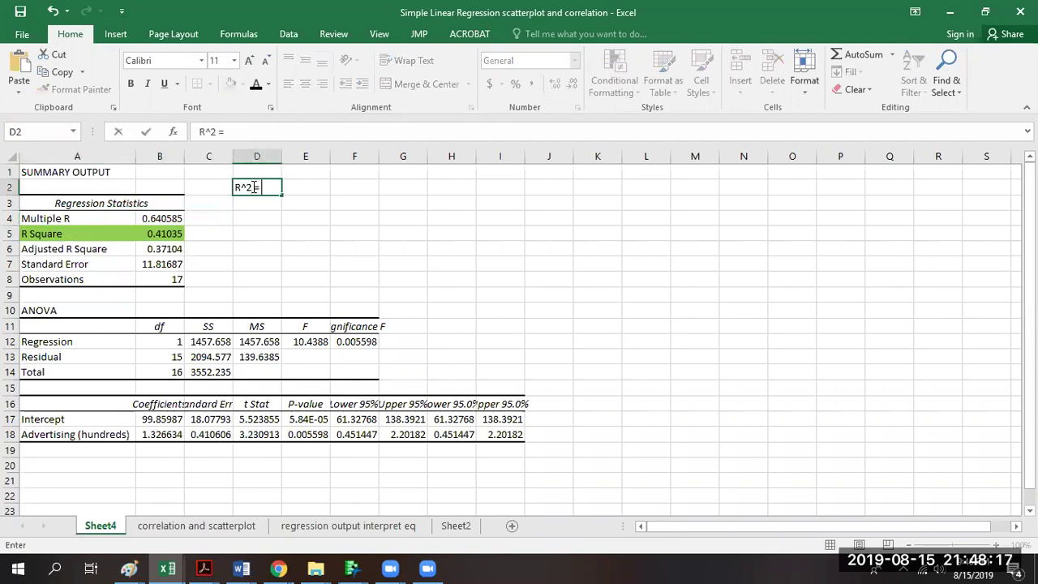
text( coeffe)
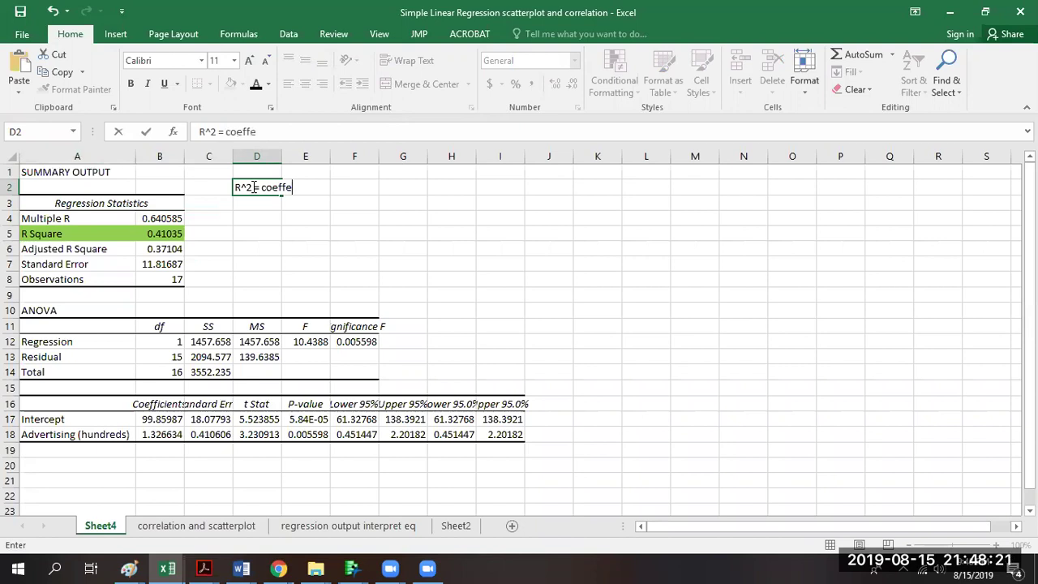
key(BackSpace)
text(icient of determination)
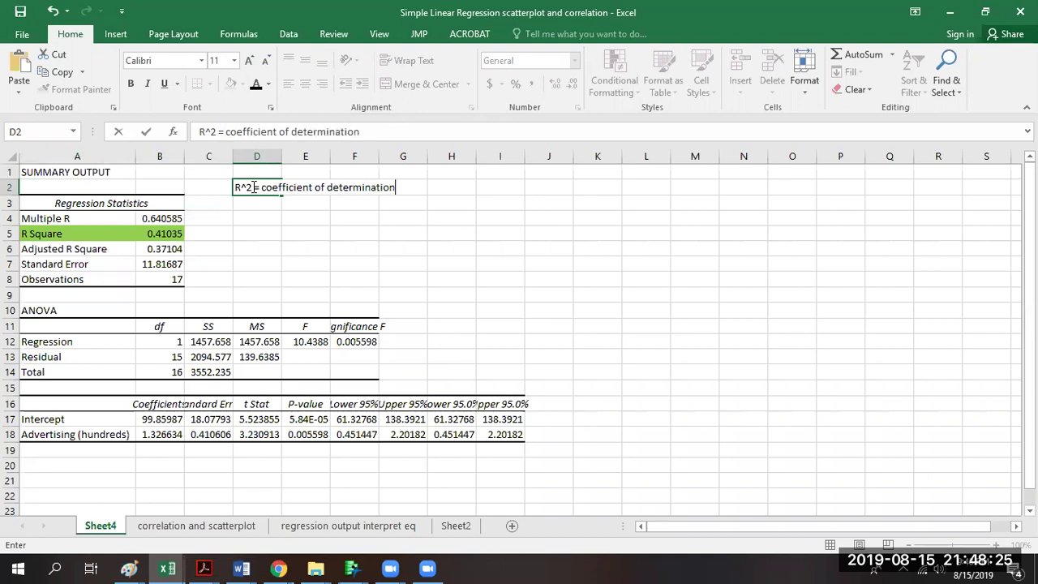
text( = percnet of the varia)
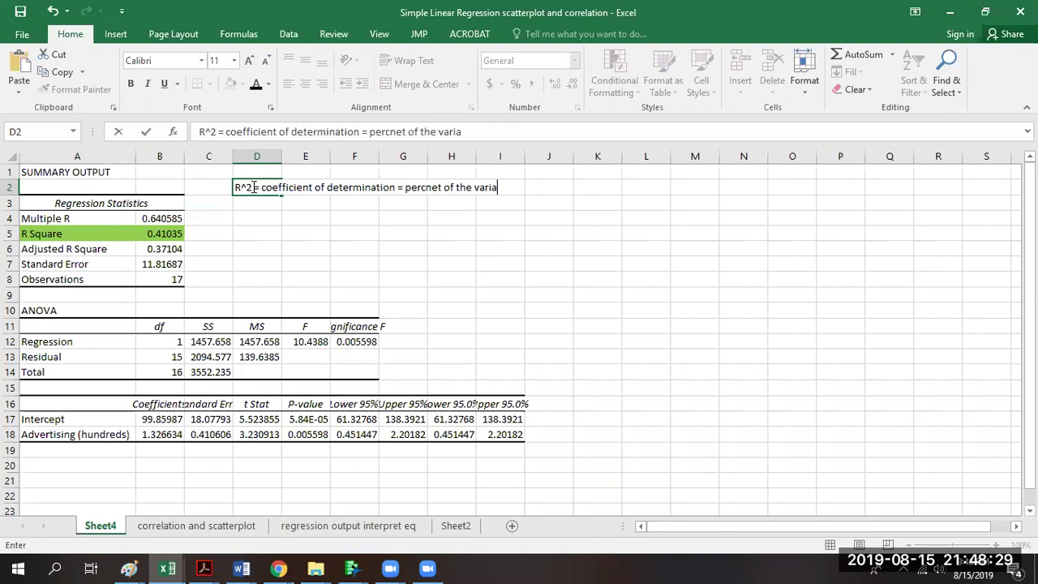
text(tion in sale)
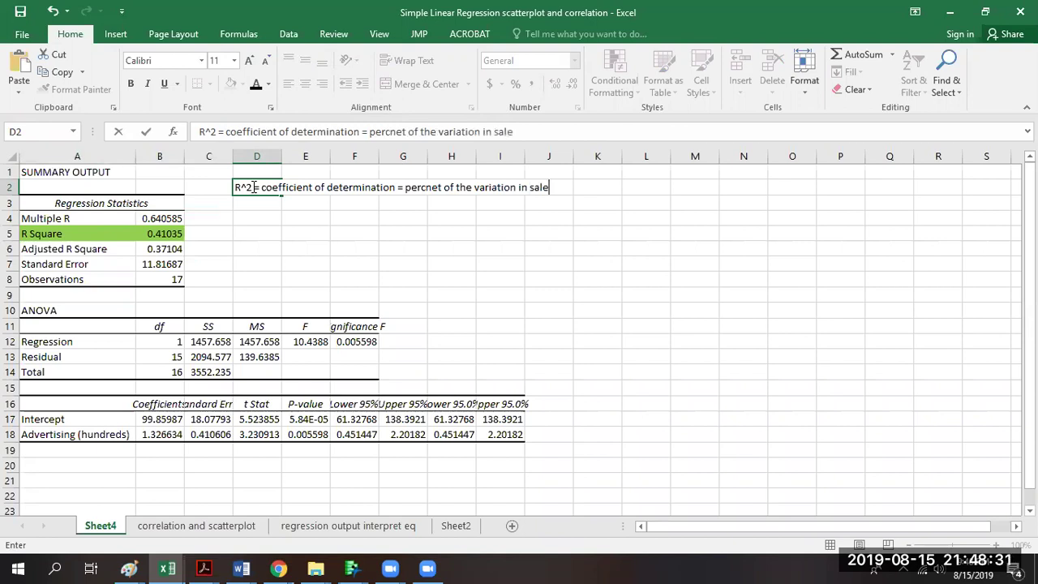
text(s than can be )
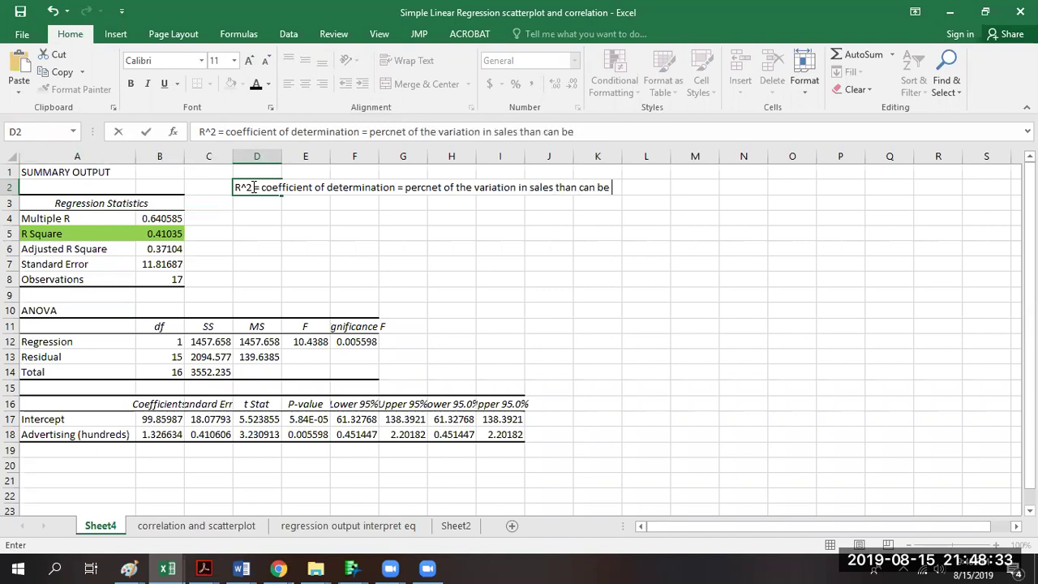
text(explaine)
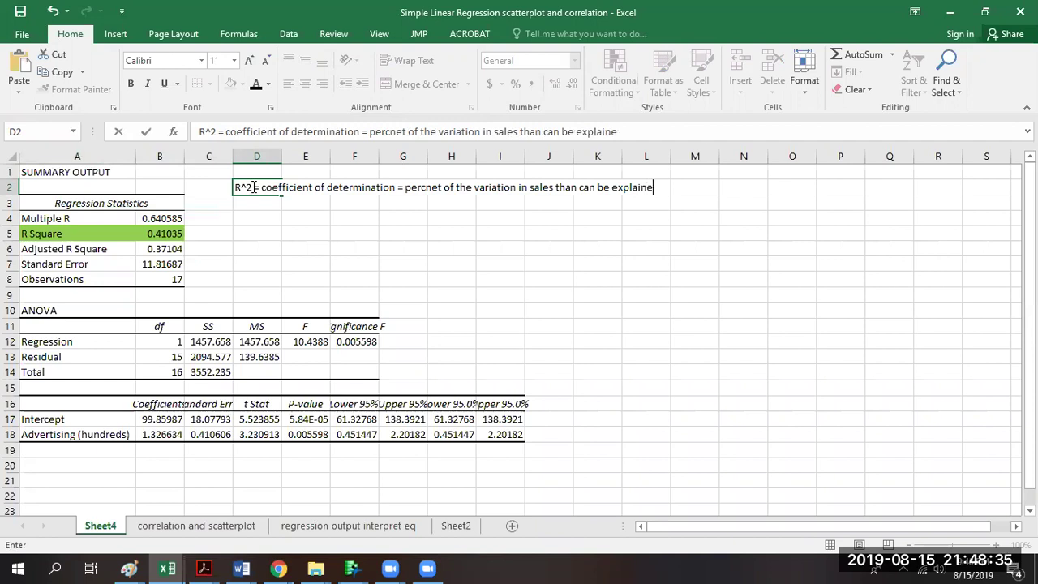
text(d by advertising.)
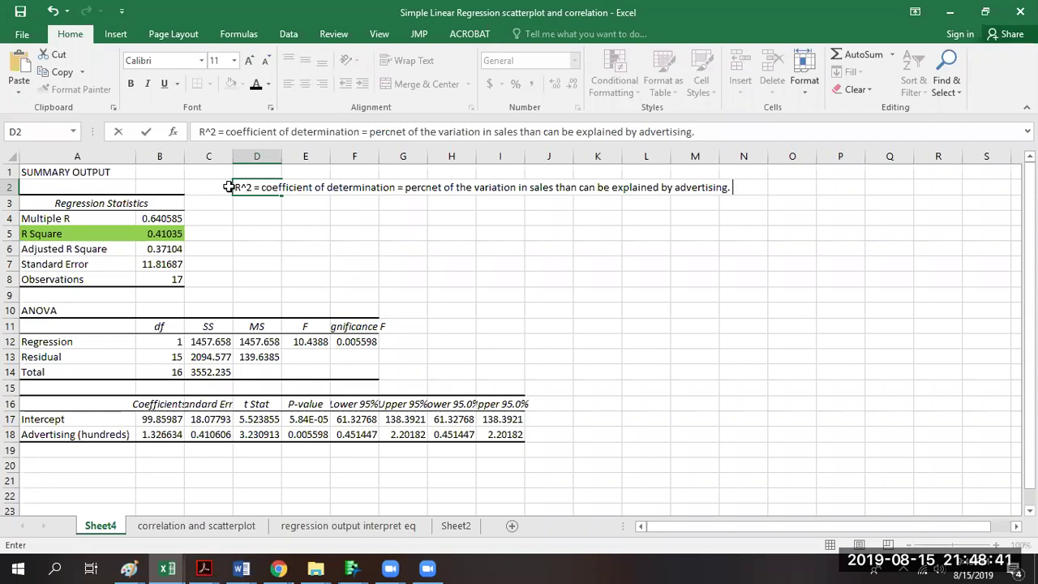
drag(199, 131, 753, 165)
key(ctrl+c)
key(BackSpace)
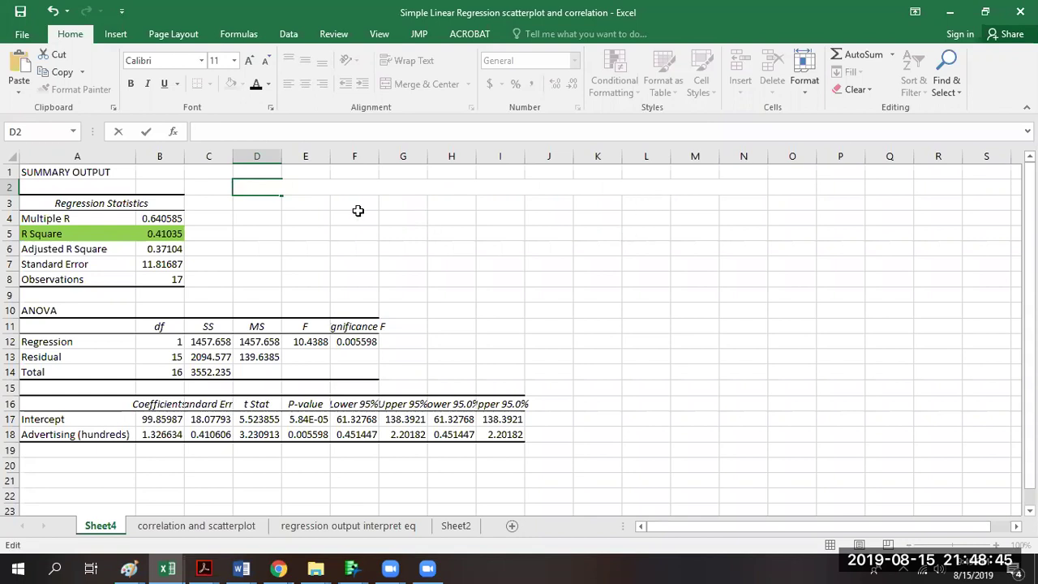
key(Return)
click(271, 232)
key(ctrl+v)
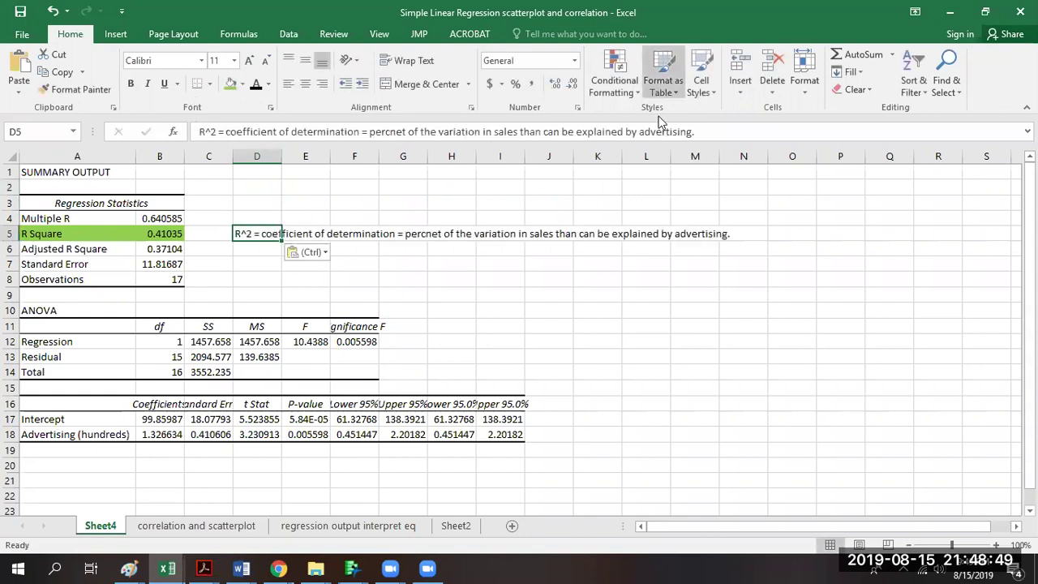
Format the R^2 note in D5 bold at 14 pt.
drag(706, 133, 137, 91)
click(132, 85)
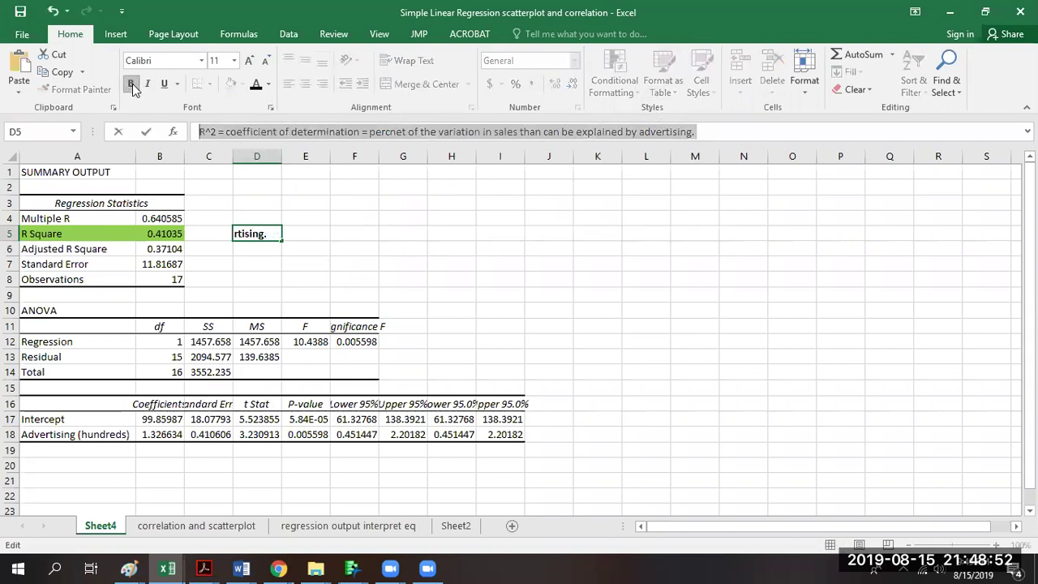
click(235, 61)
click(217, 154)
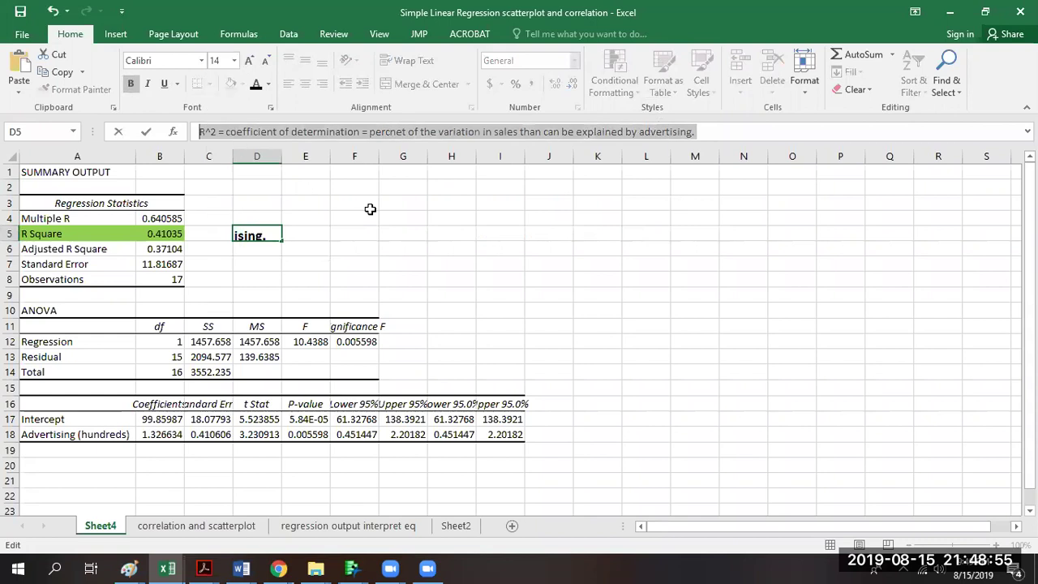
key(Return)
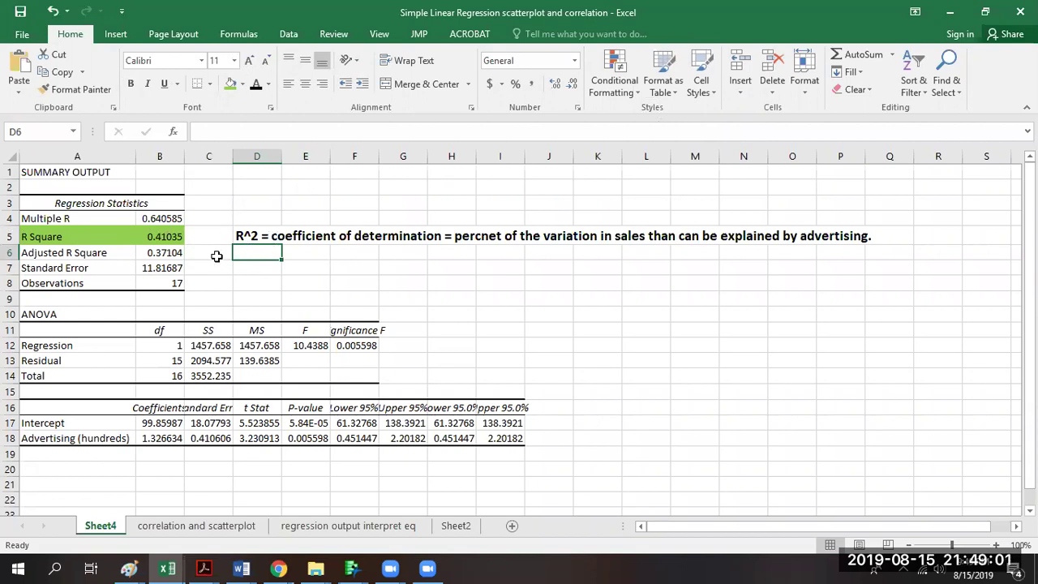
Shade the Coefficients cells B16:B18 green and relabel A17 as 'Intercept B0'.
drag(162, 407, 162, 438)
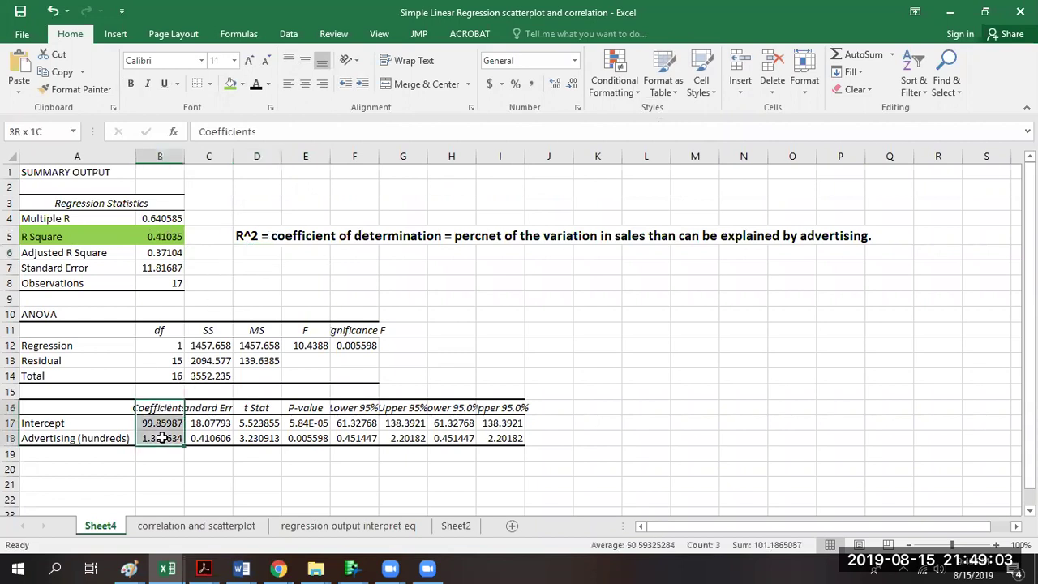
click(231, 84)
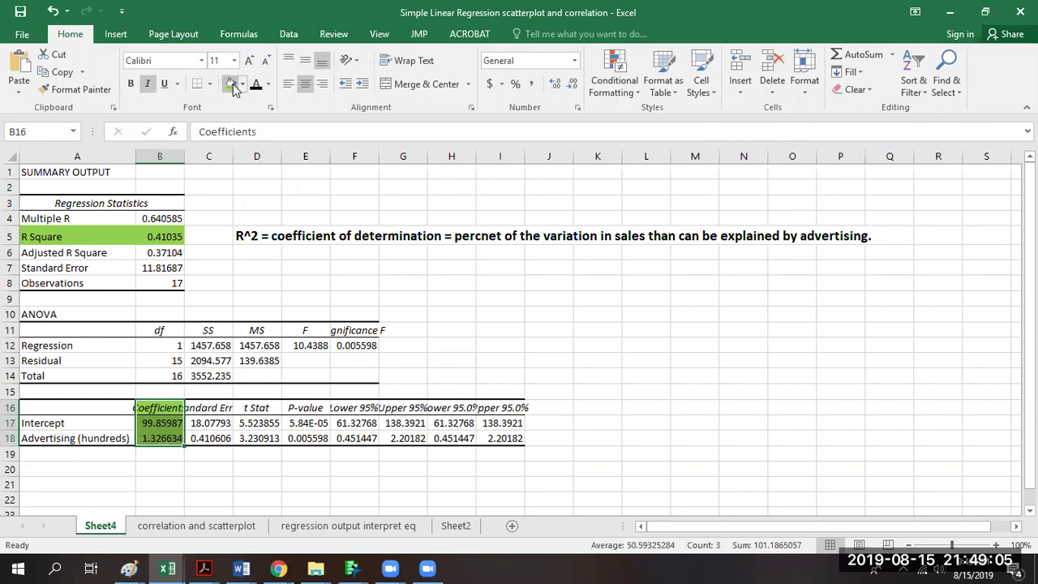
key(Left)
key(Down)
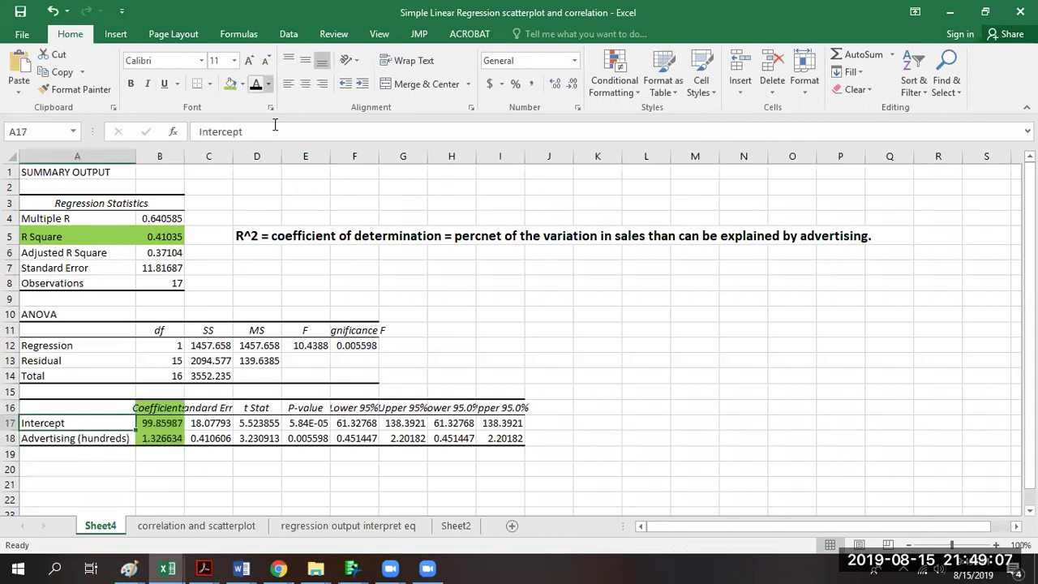
click(270, 132)
text(B0)
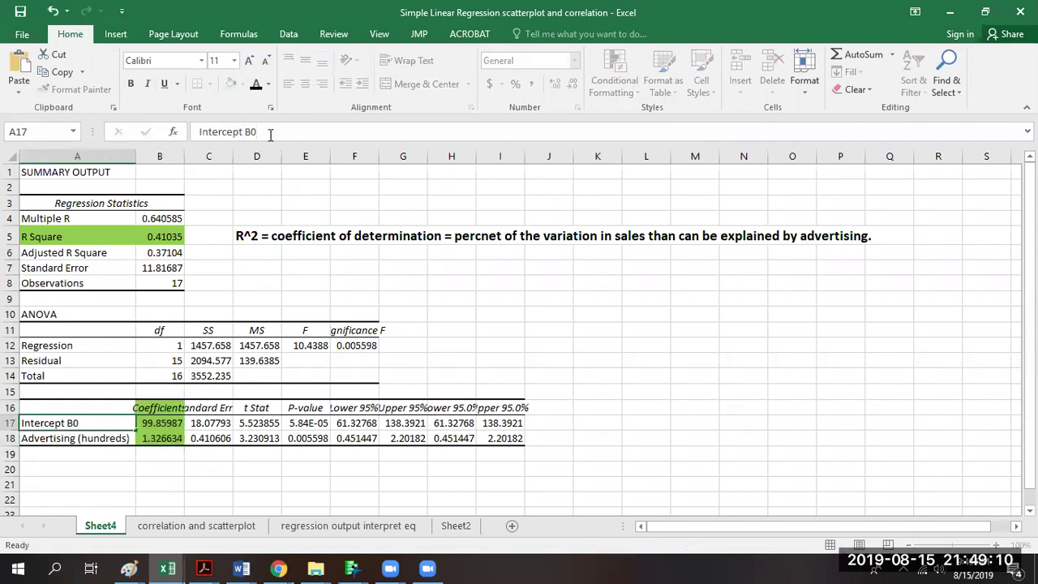
key(Return)
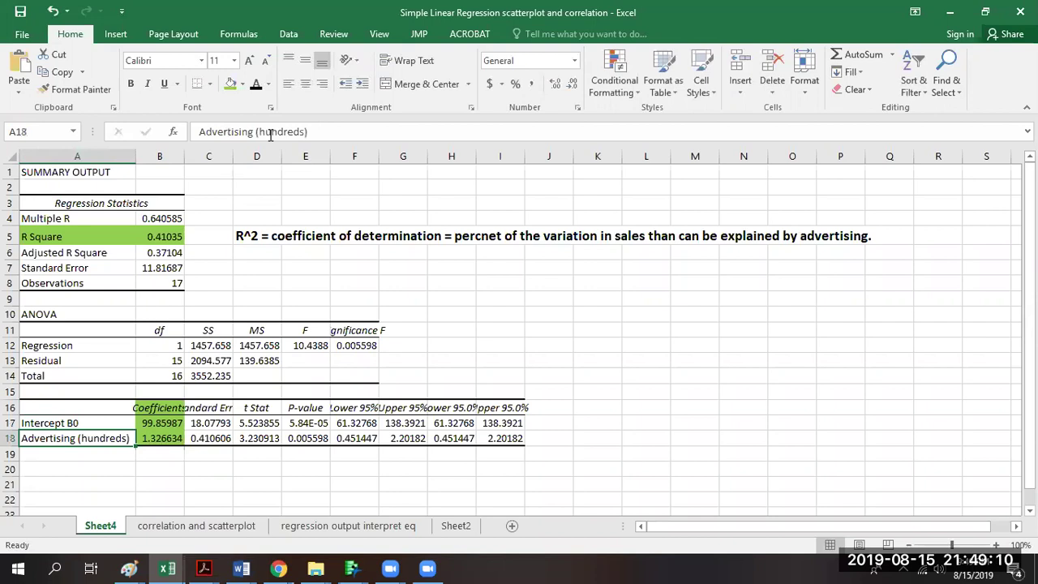
Relabel A18 as 'Advertising (hundreds) B1' and check the intercept and slope values.
click(331, 134)
text(B1)
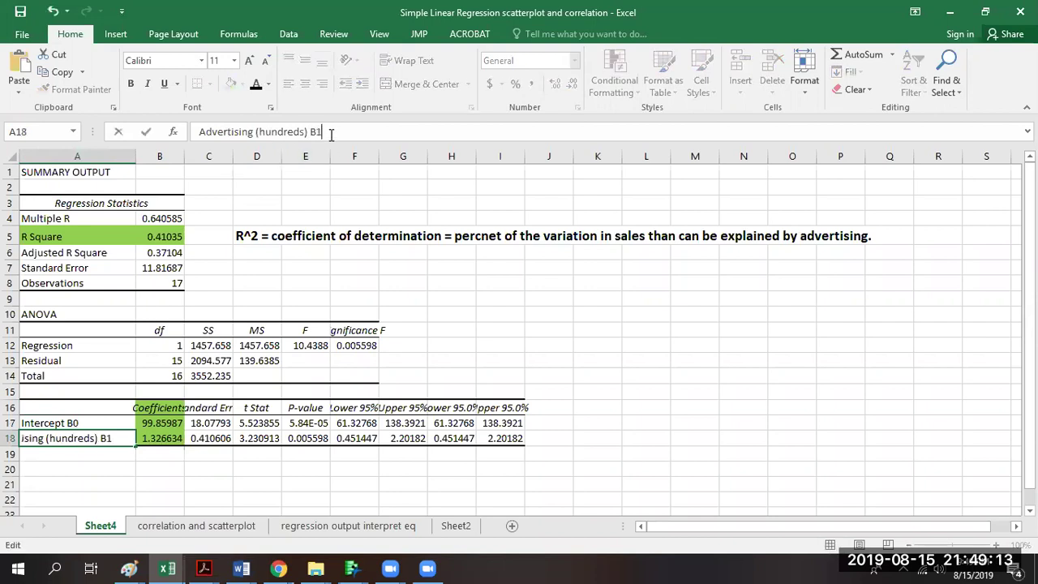
click(84, 423)
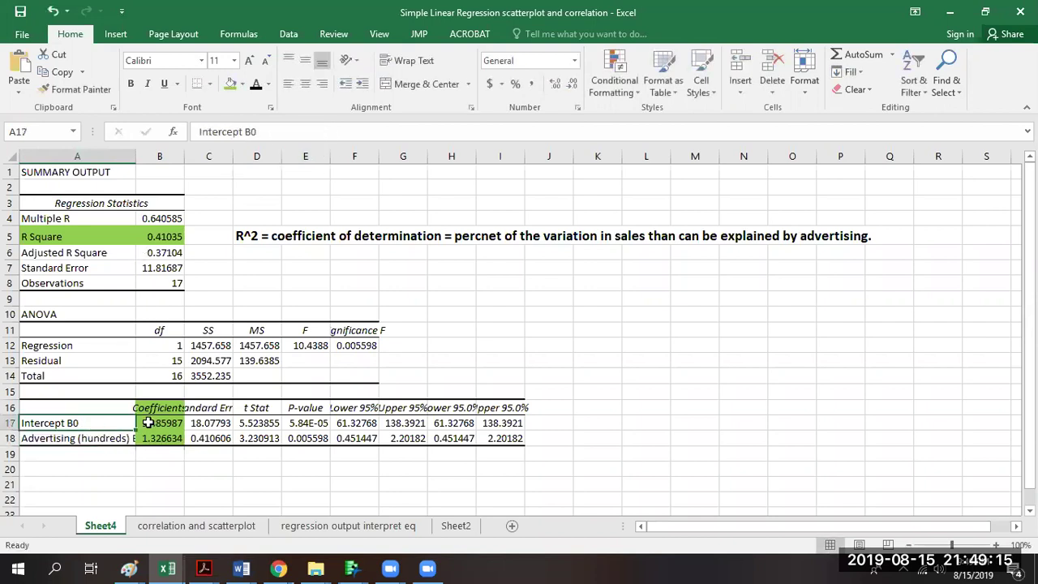
click(147, 423)
click(84, 441)
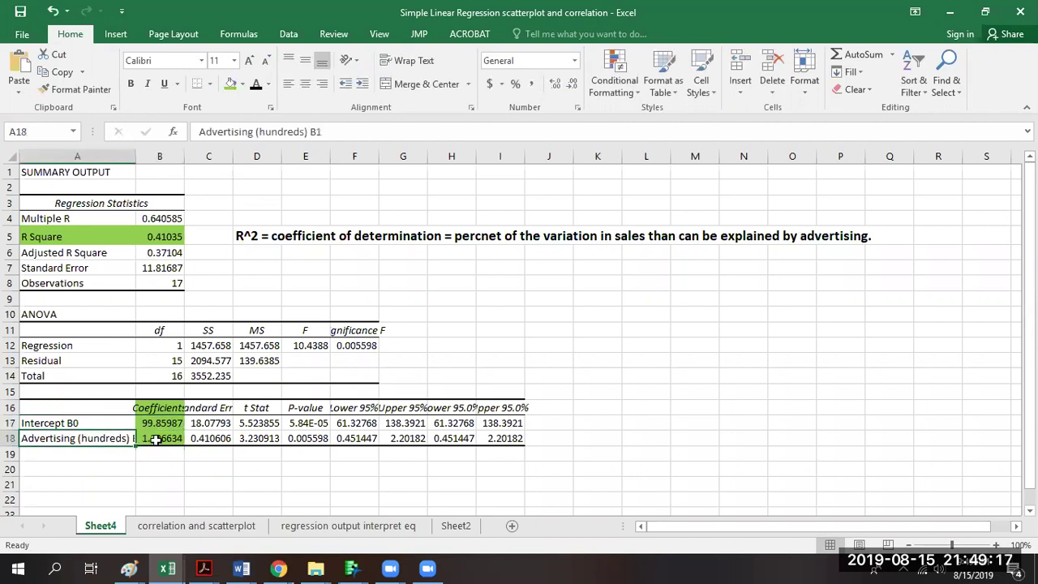
click(154, 438)
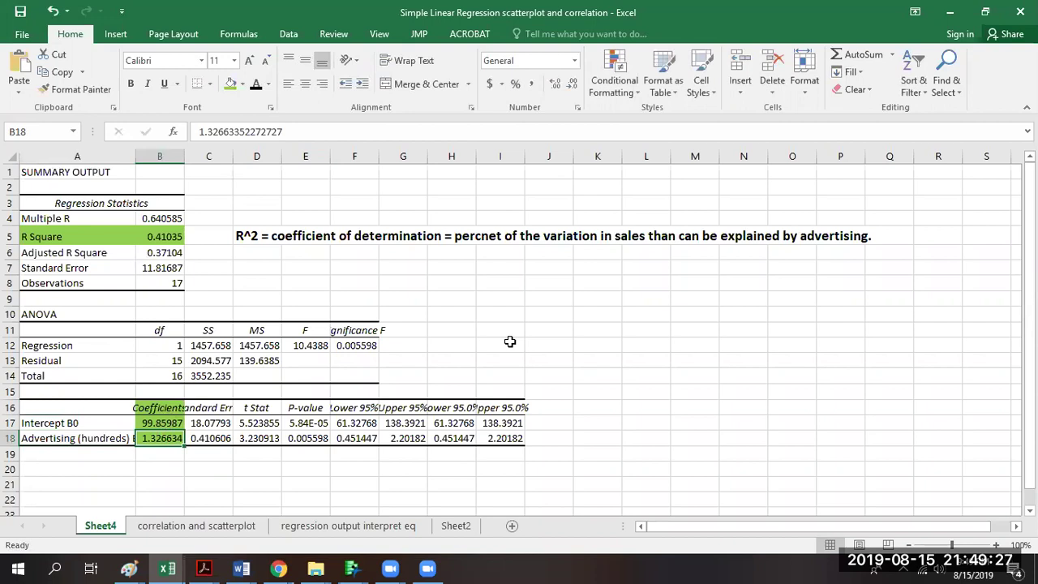
click(451, 268)
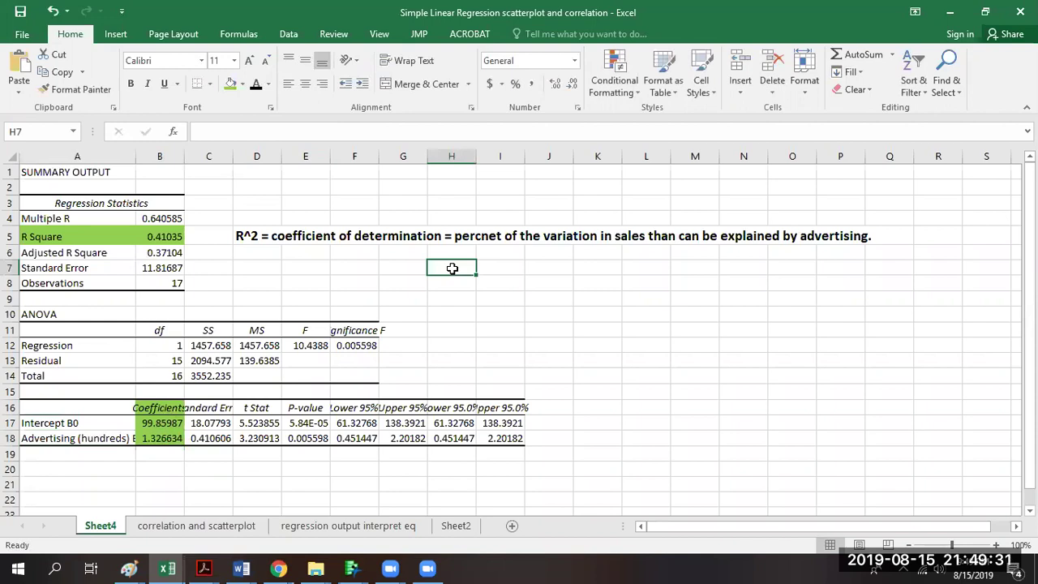
Enter the bold 16 pt heading 'How do we prove a relationship exists (statistical)' in H7.
key(BackSpace)
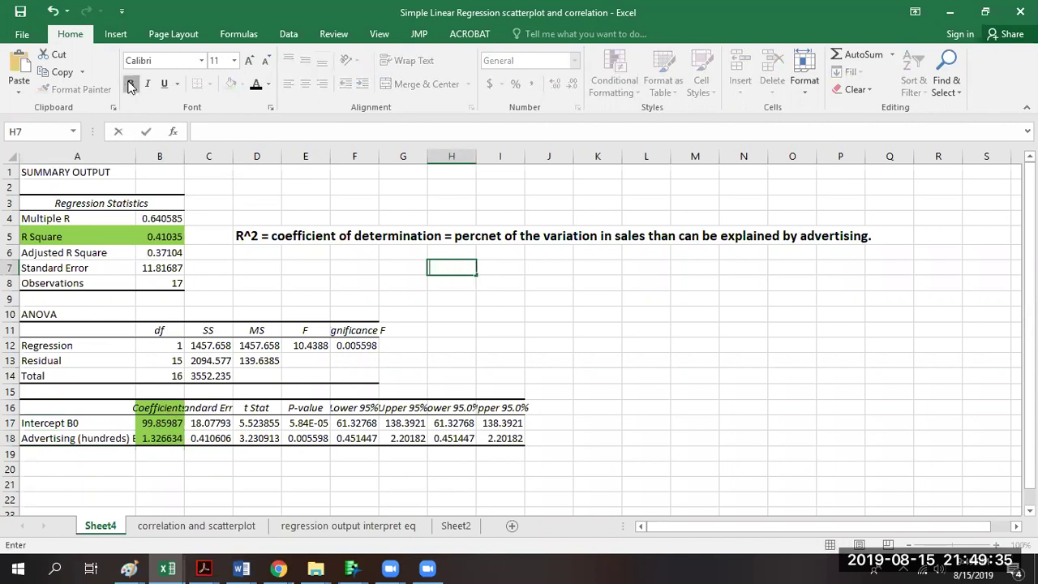
click(232, 64)
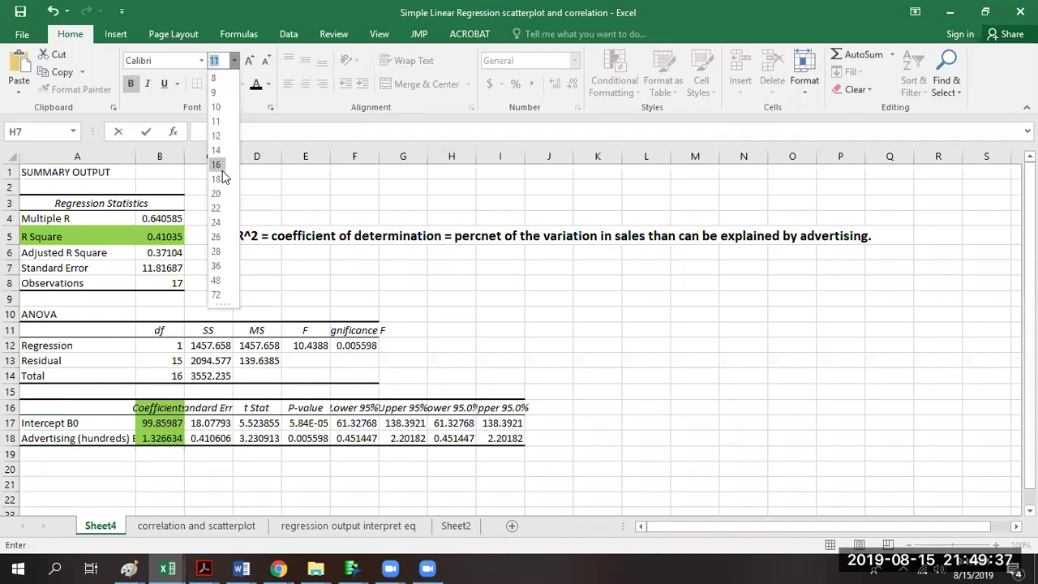
click(223, 165)
text(Ho)
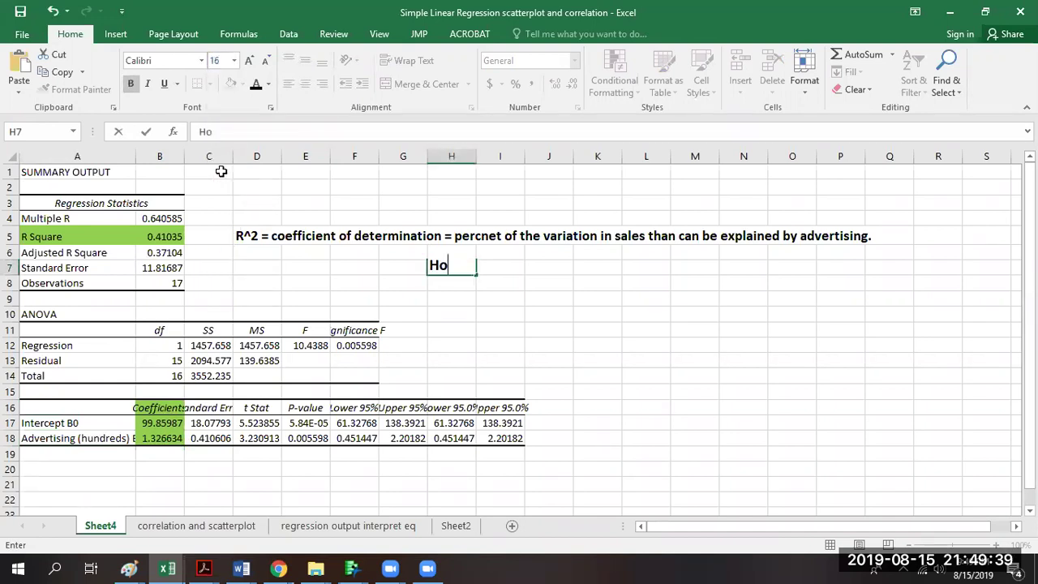
text(w do we pr)
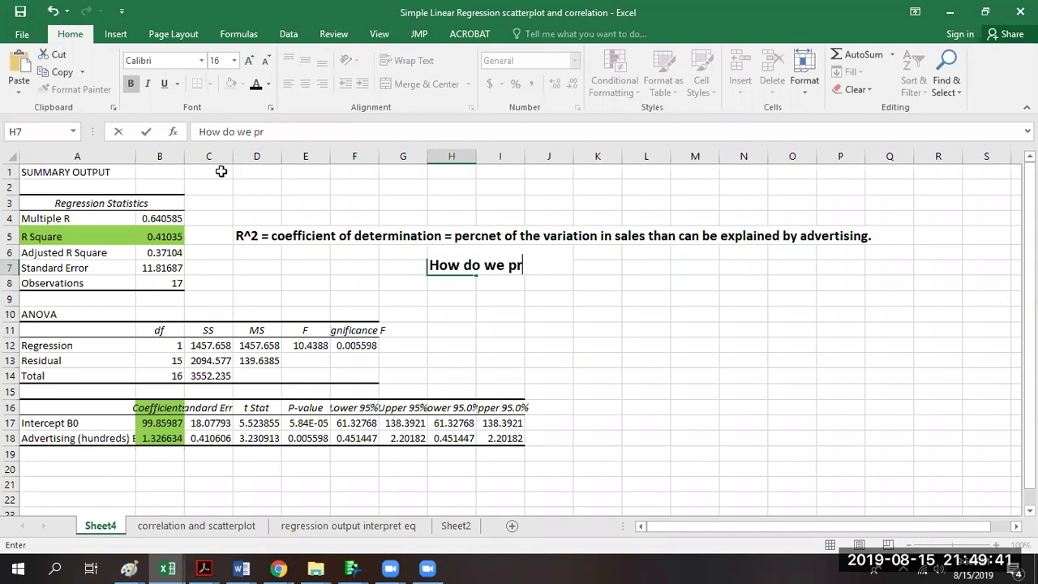
text(ove a relationshi)
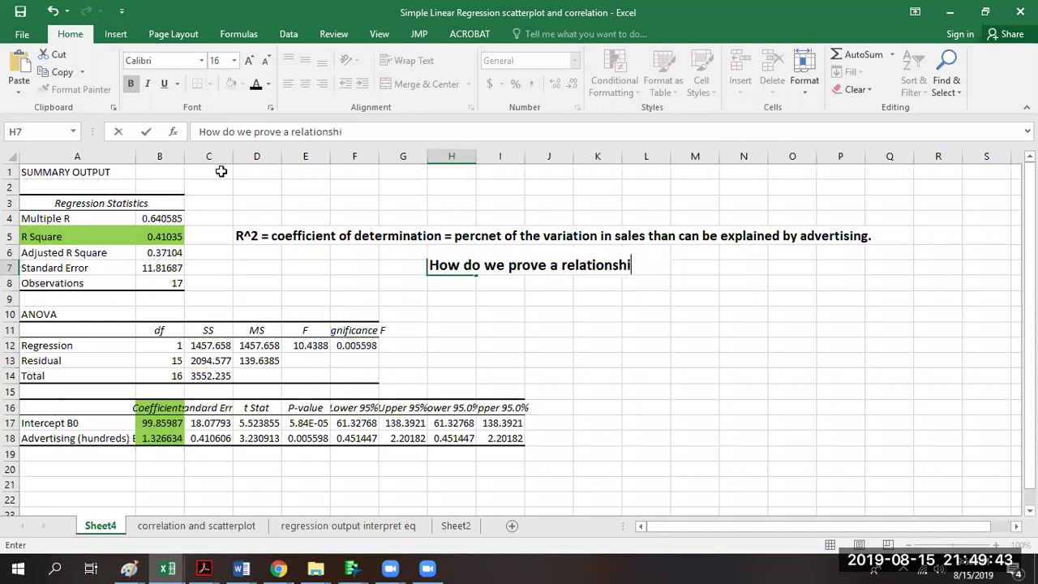
text(p exists ()
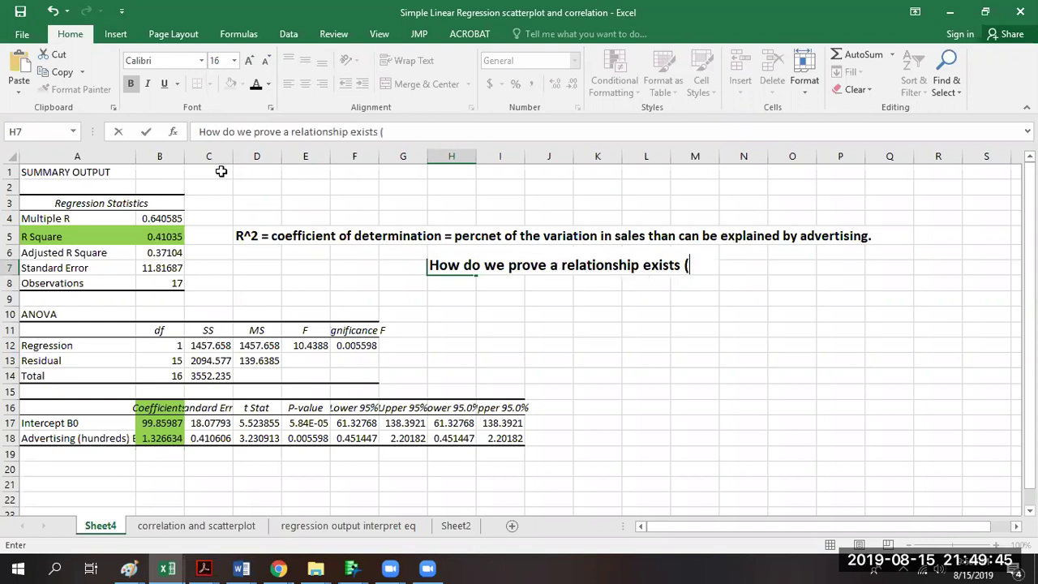
text(stati)
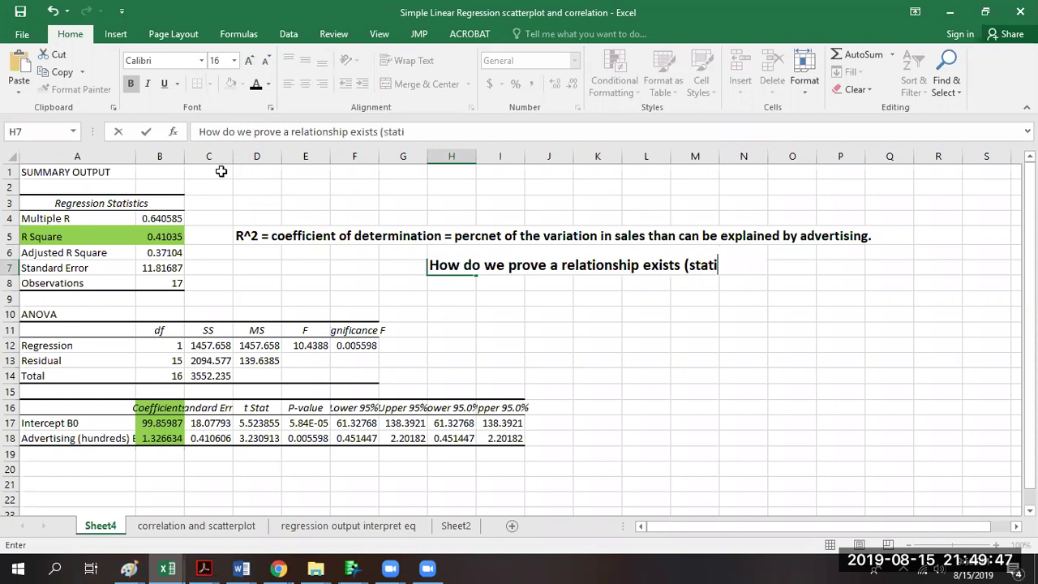
text(stical))
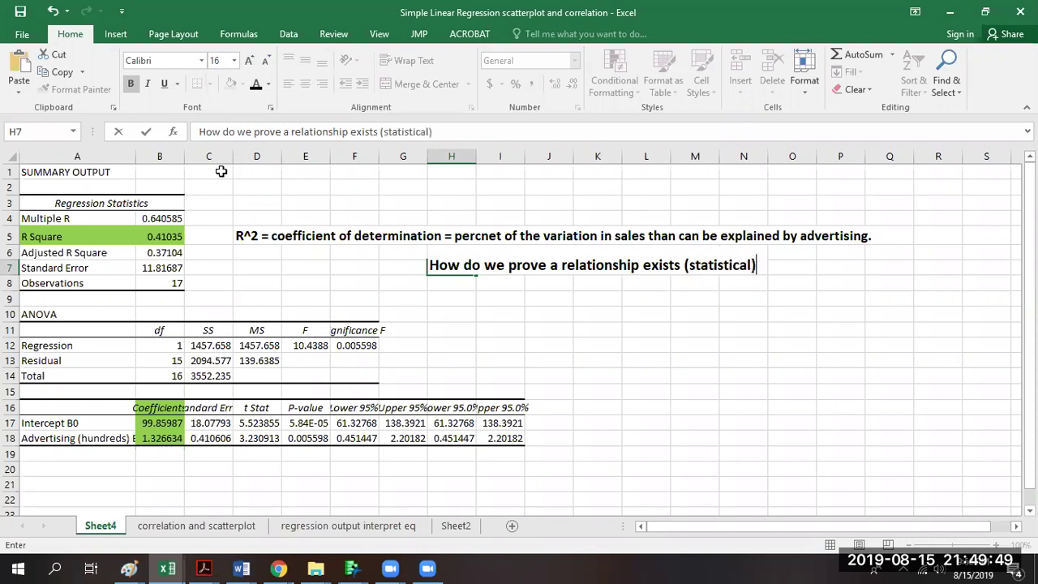
key(Return)
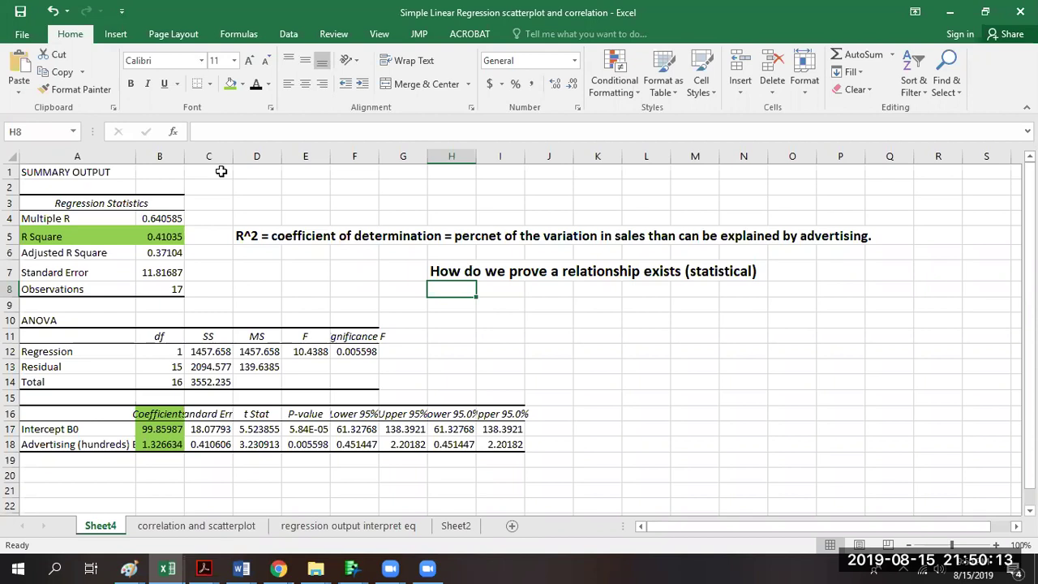
Type a bold 14 pt 'F - test' label into H9.
key(Down)
key(Down)
key(Up)
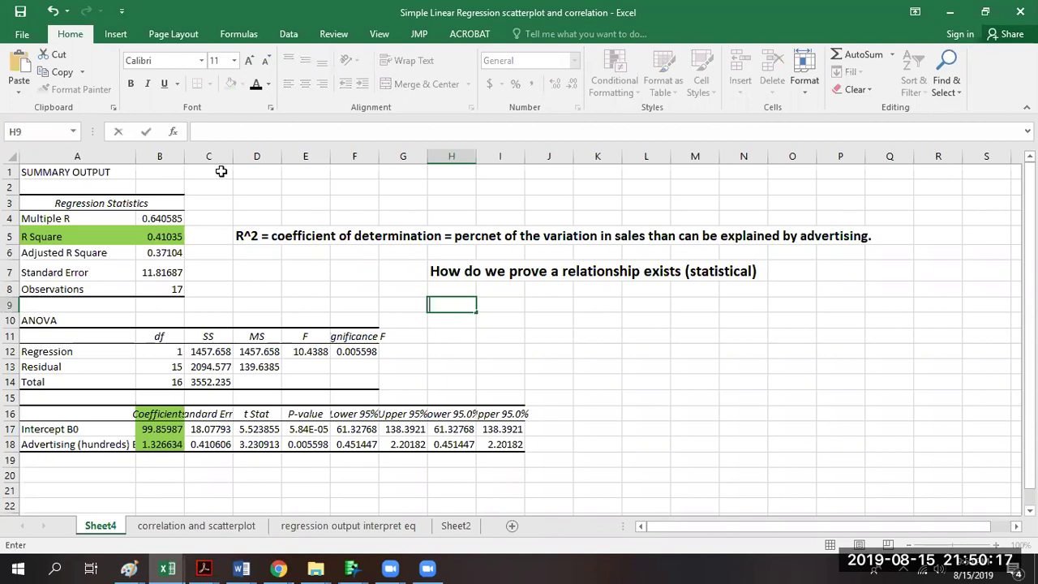
click(233, 60)
click(216, 150)
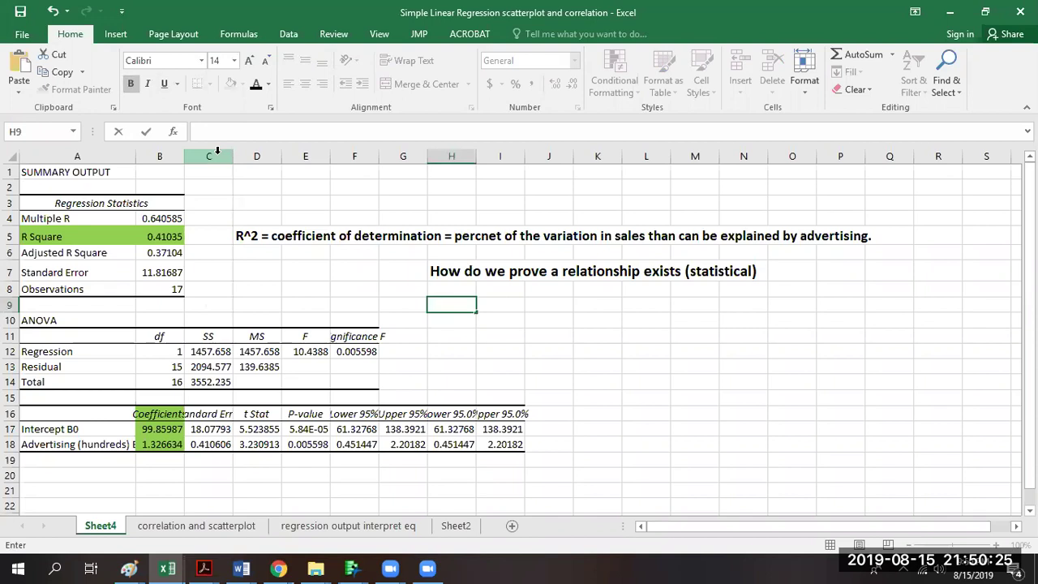
text(F - test)
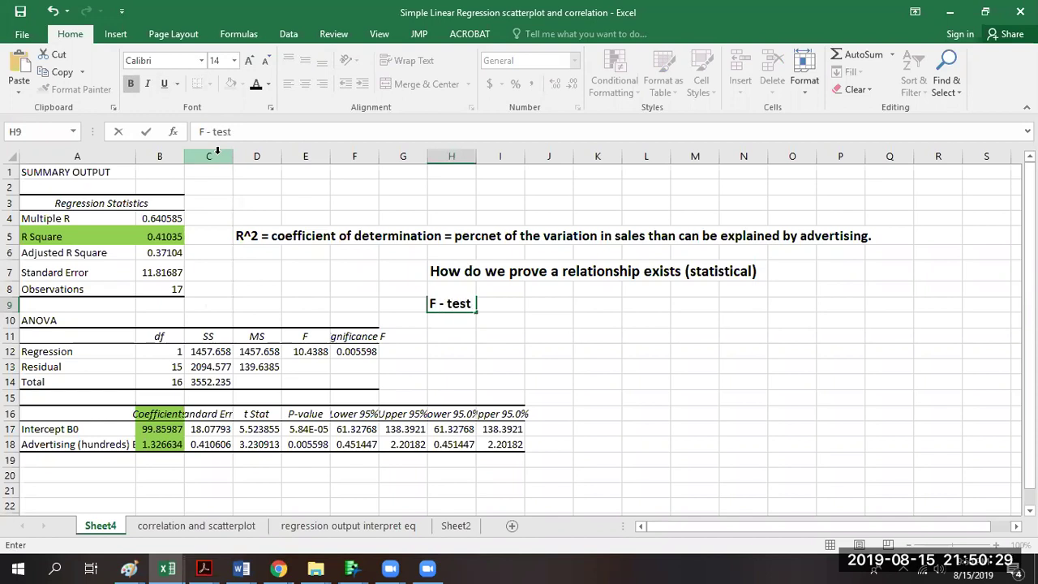
key(Return)
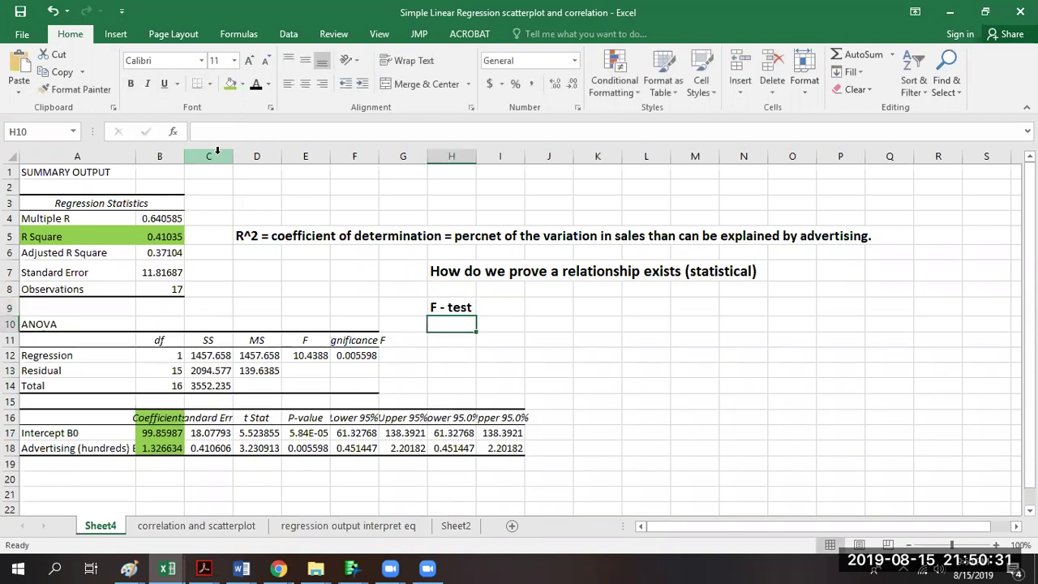
Enter the null hypothesis 'Ho: Variation is unexplained' in H10.
text(Ho:)
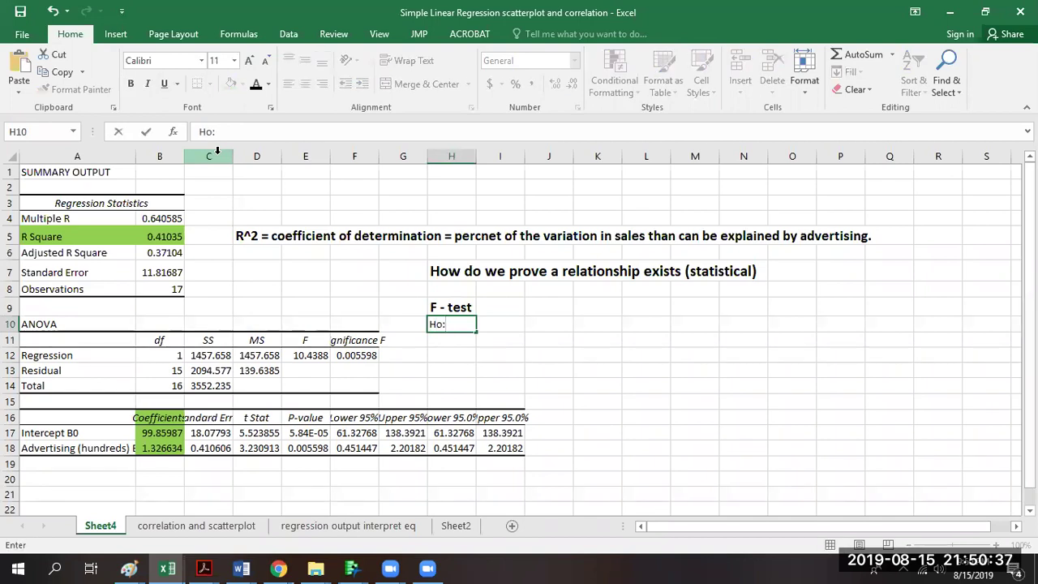
text( Variation isu)
key(BackSpace)
text(u)
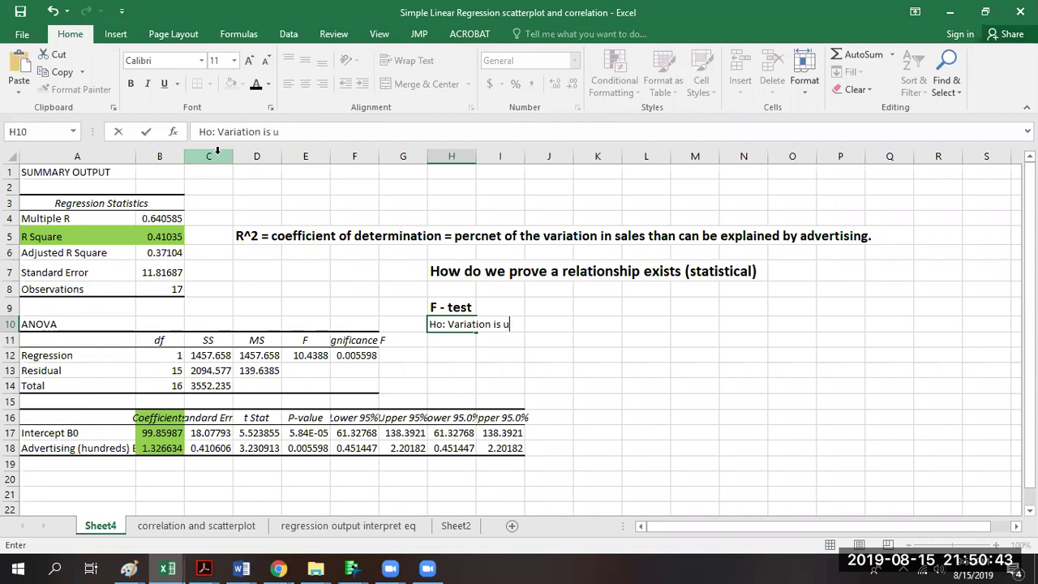
text(nexplained)
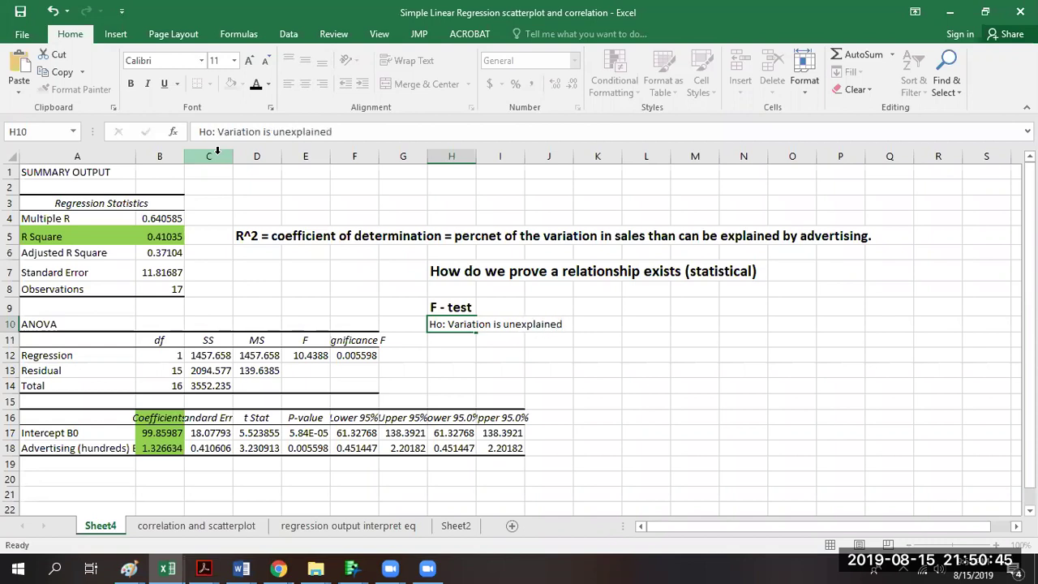
key(Return)
Enter the alternative hypothesis 'Ha: At least one x variable is effects y' in H11.
text(Ha)
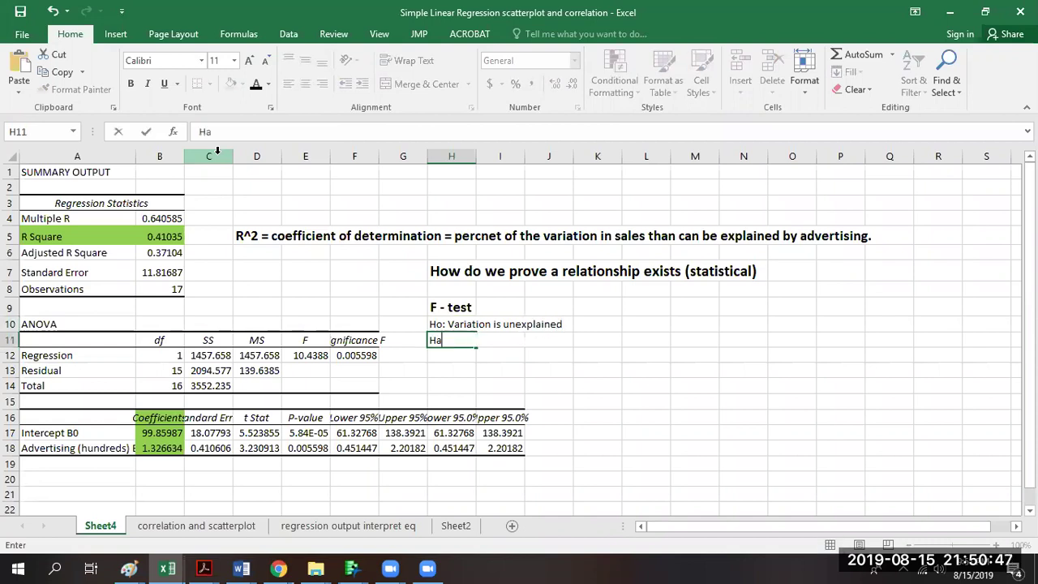
text(: At least one va)
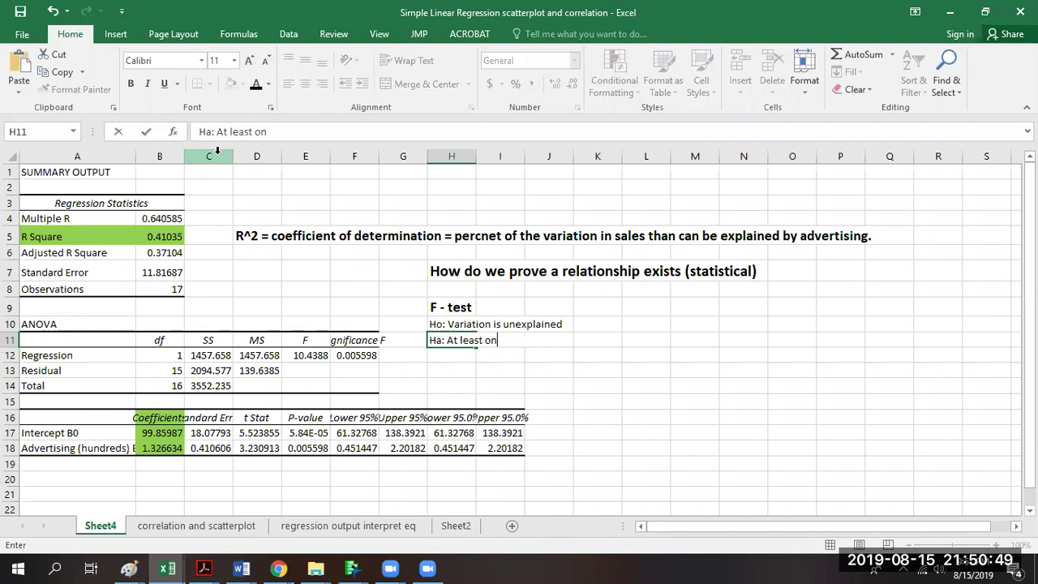
key(BackSpace)
key(BackSpace)
text(x variable )
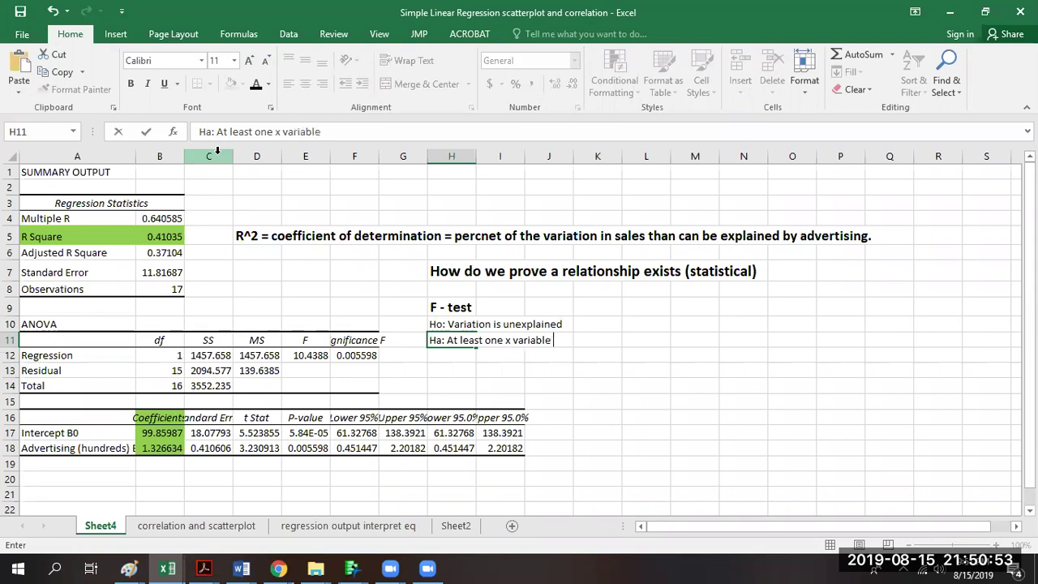
text(is effects y)
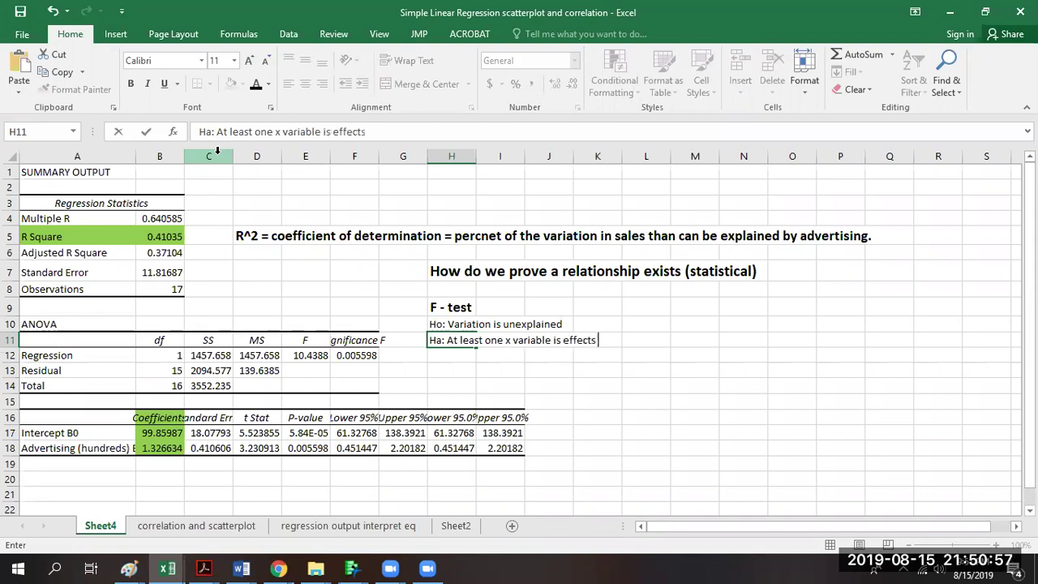
click(460, 369)
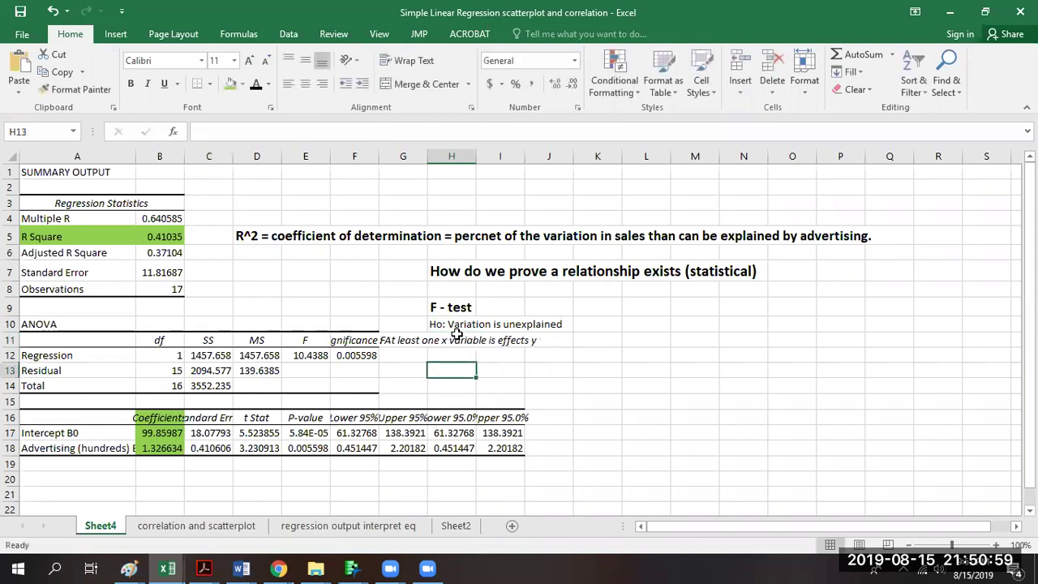
Make both hypotheses in H10:H11 bold at 16 pt.
drag(450, 321, 456, 337)
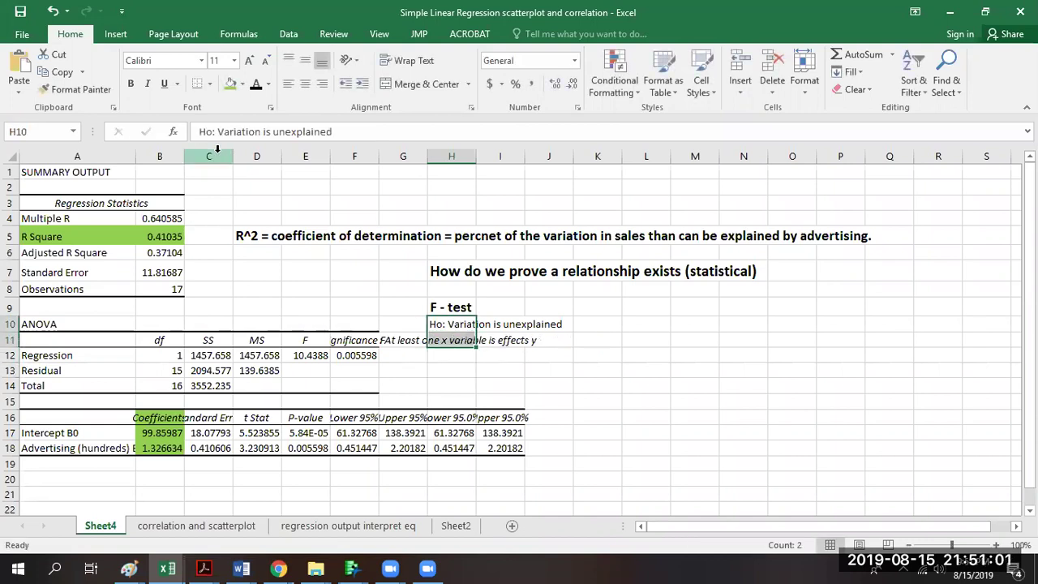
click(131, 84)
click(234, 61)
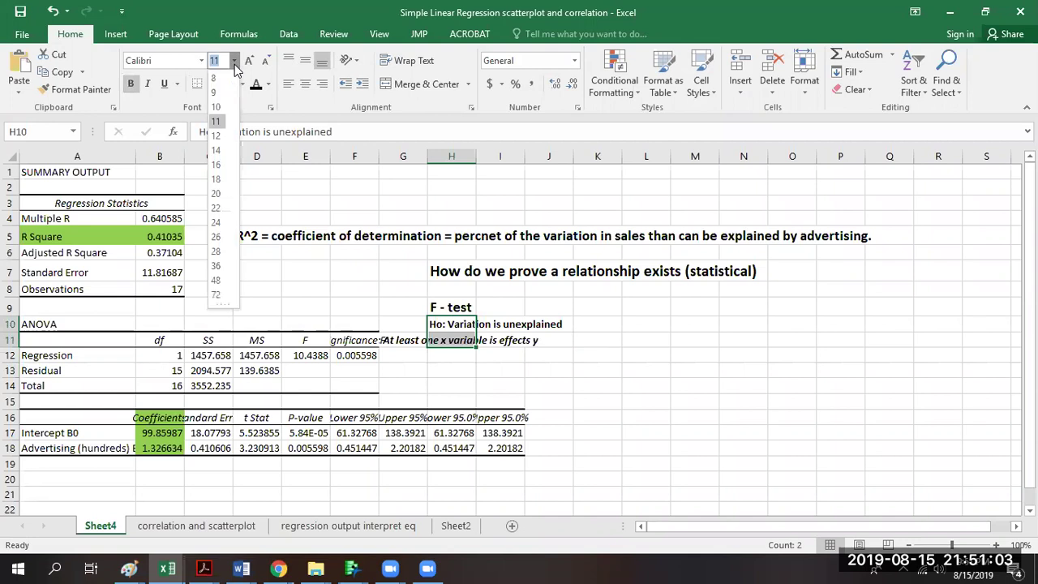
click(223, 165)
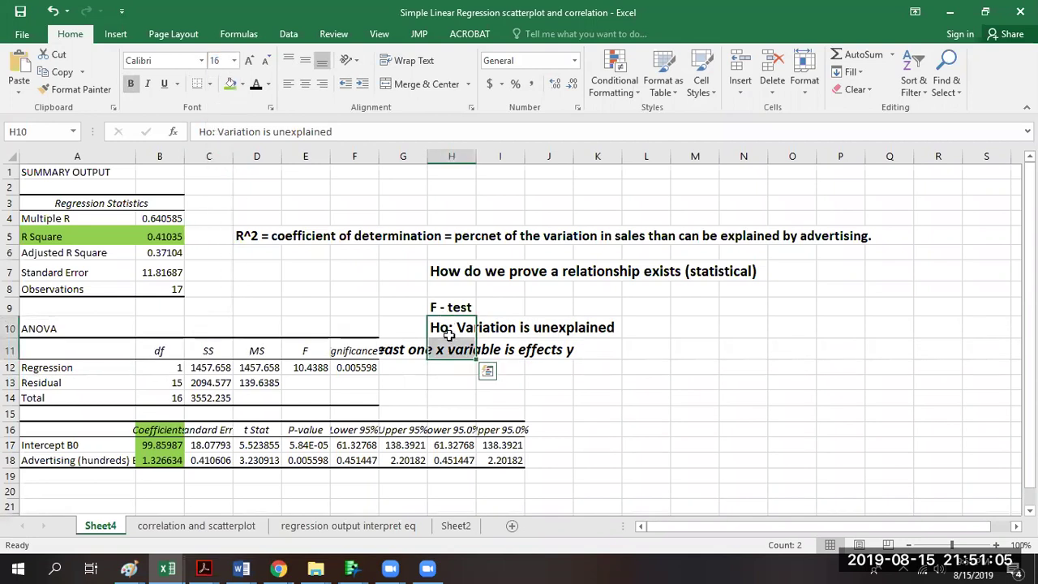
Move the Ha statement from H11 to I11 and format it bold at 14 pt.
click(452, 357)
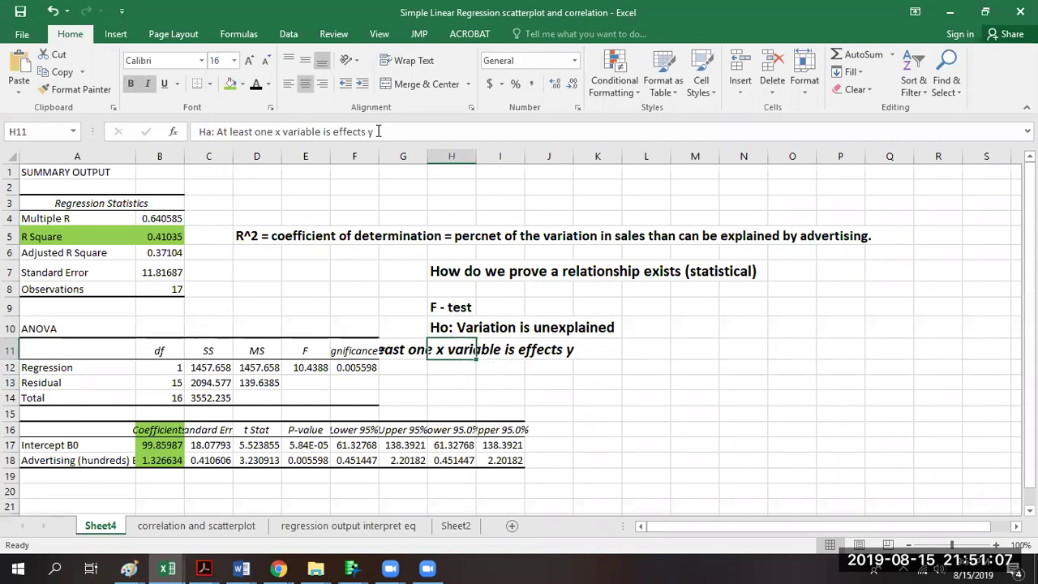
drag(376, 132, 143, 114)
key(ctrl+c)
key(Delete)
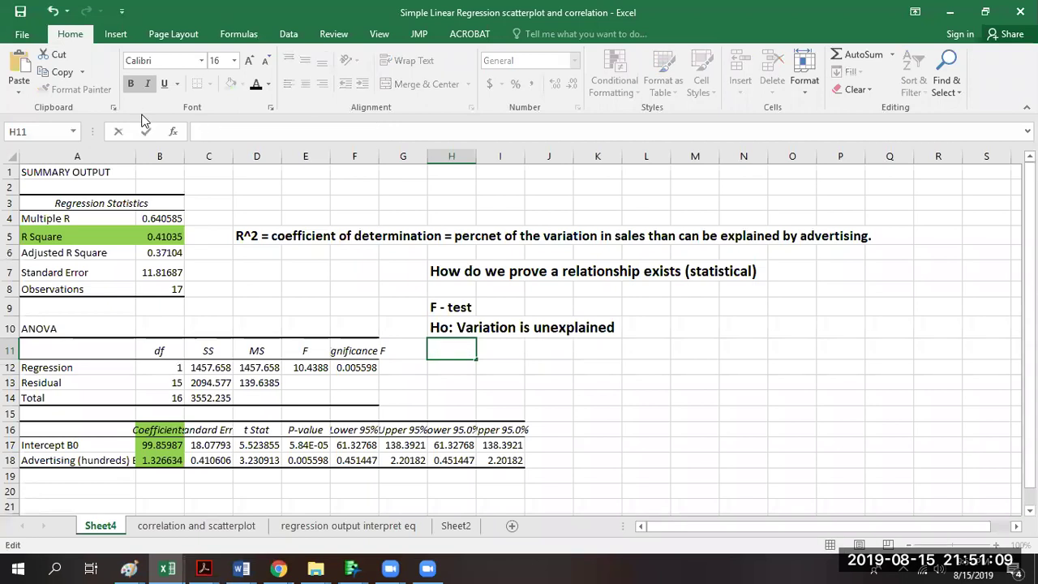
click(456, 352)
key(ctrl+v)
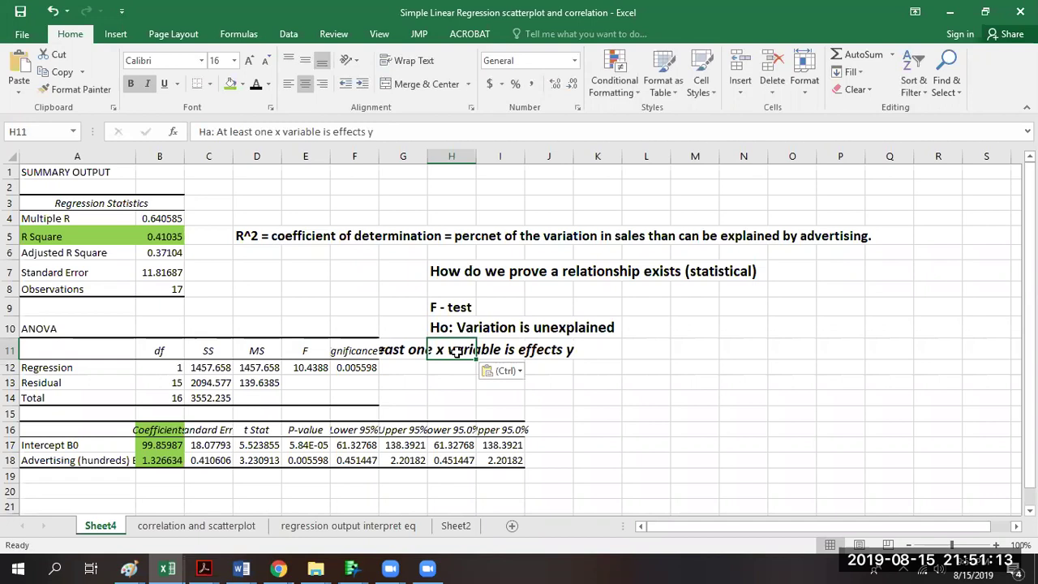
click(501, 370)
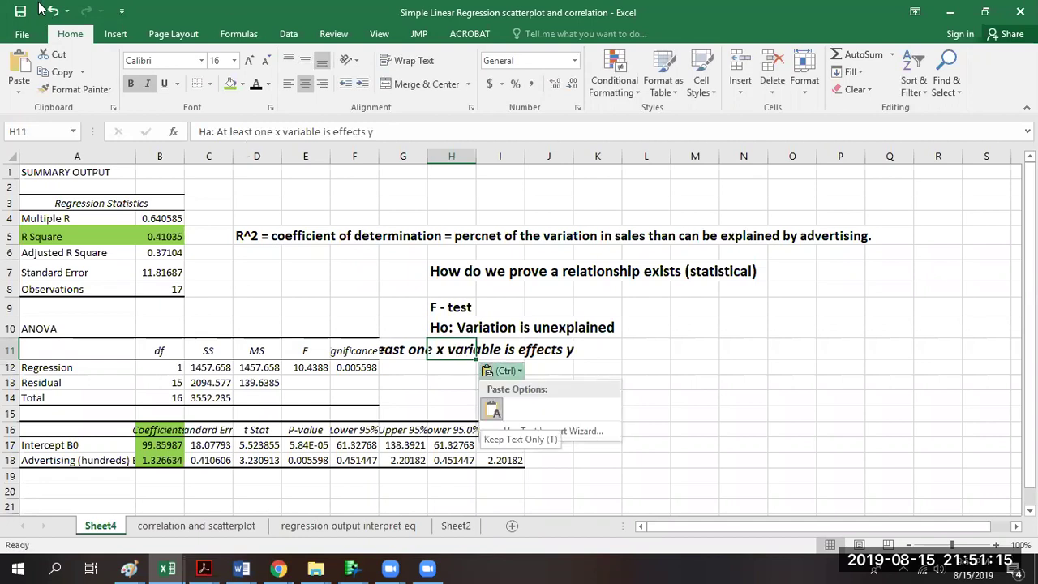
key(ctrl+z)
click(484, 347)
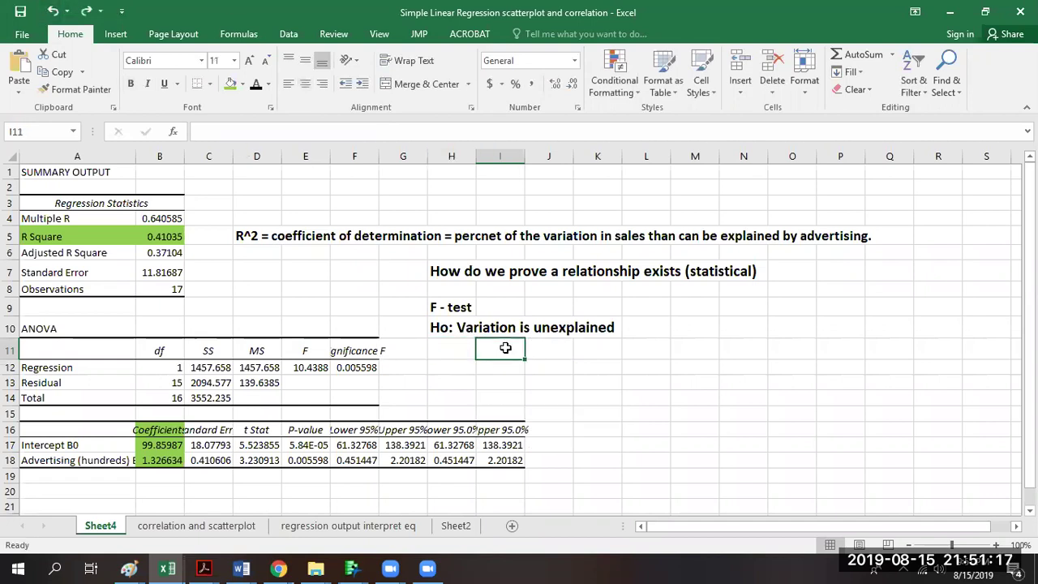
key(ctrl+v)
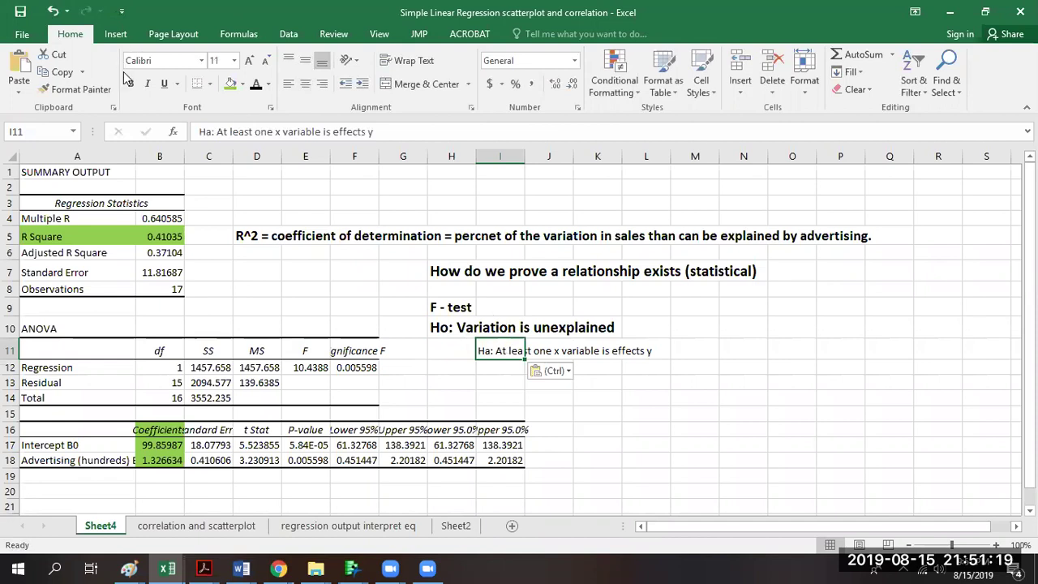
click(130, 84)
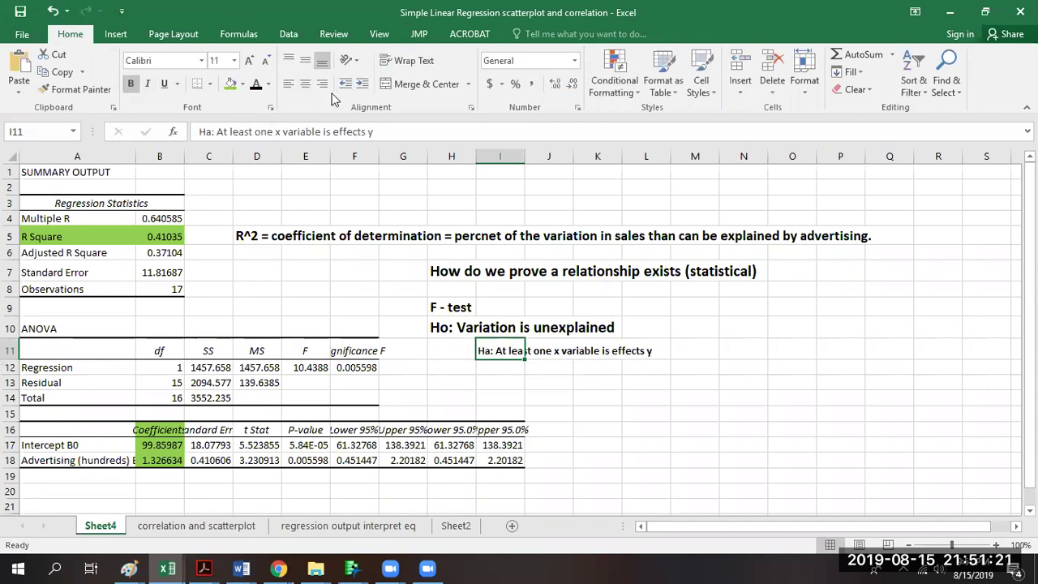
click(233, 60)
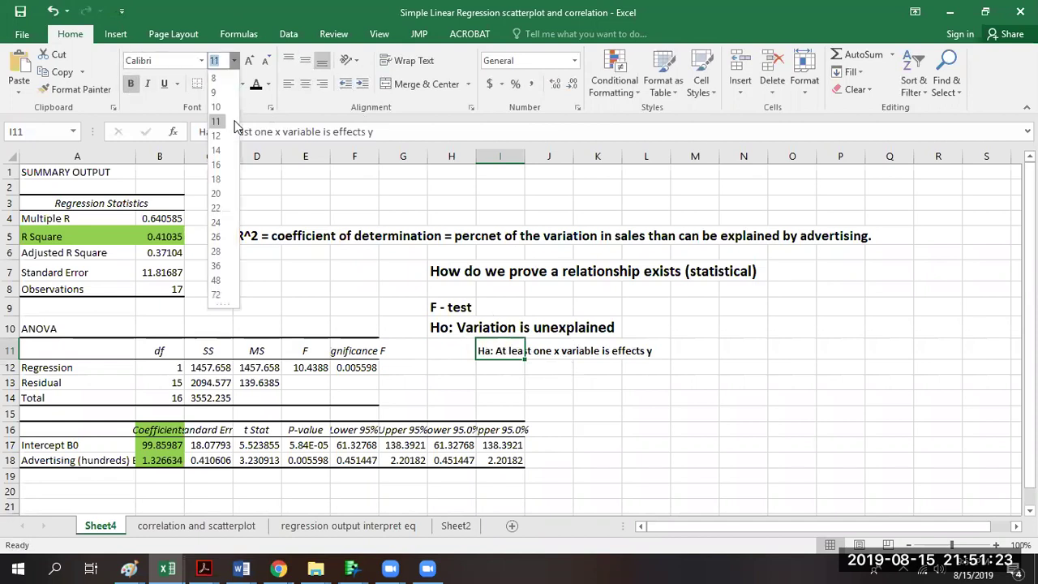
click(225, 150)
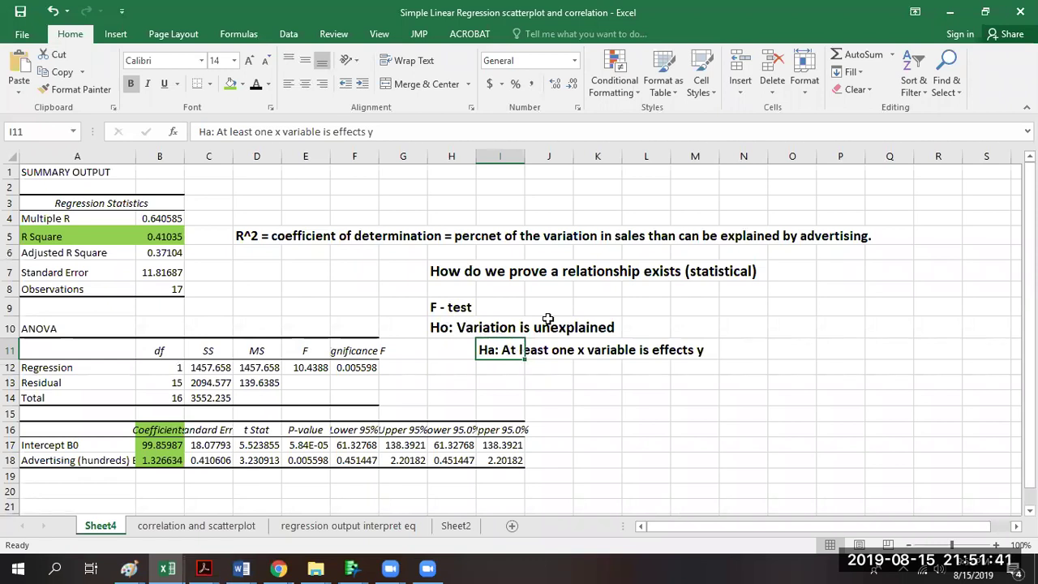
key(Return)
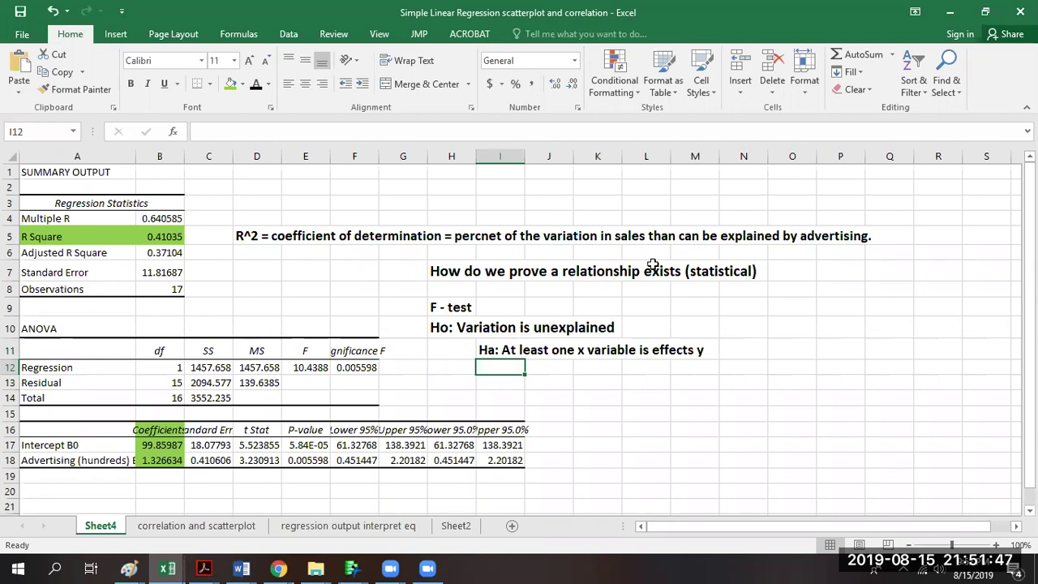
Enter 'alpha = 0.05' in I12 and 'p-value =' in I13 below the Ha statement.
text(alpha = 0.05)
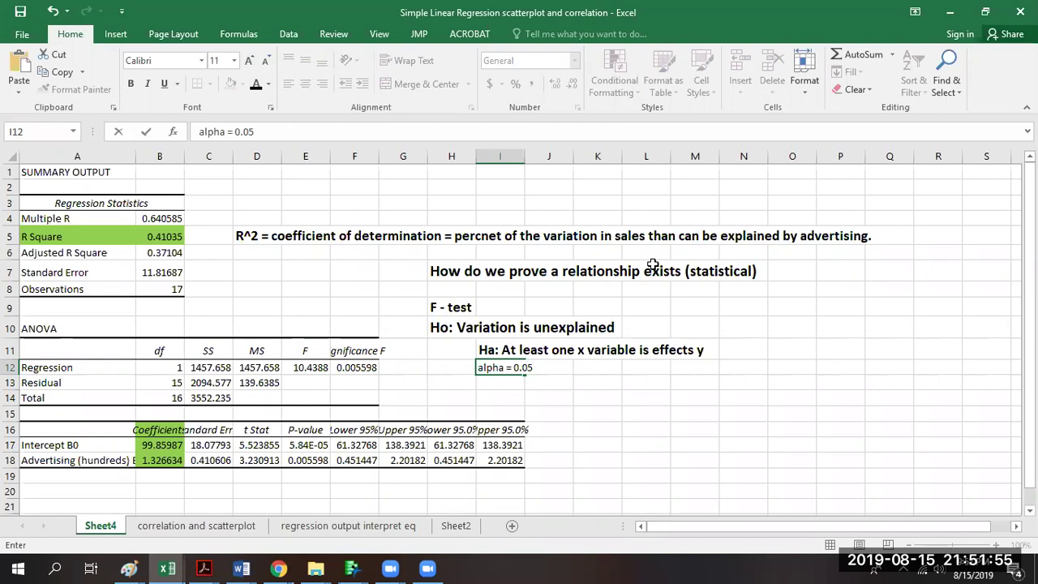
key(Return)
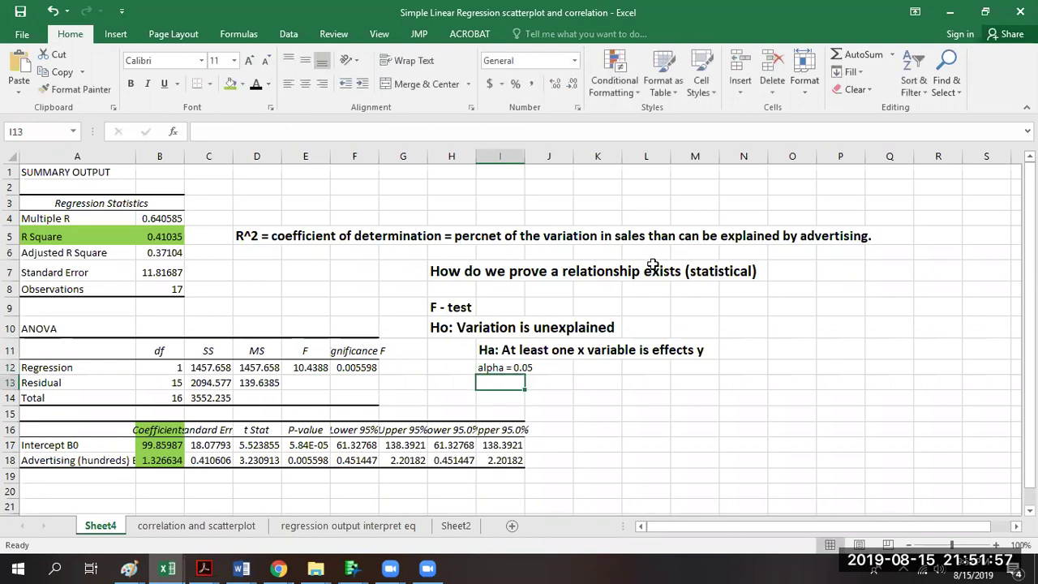
text(p-val)
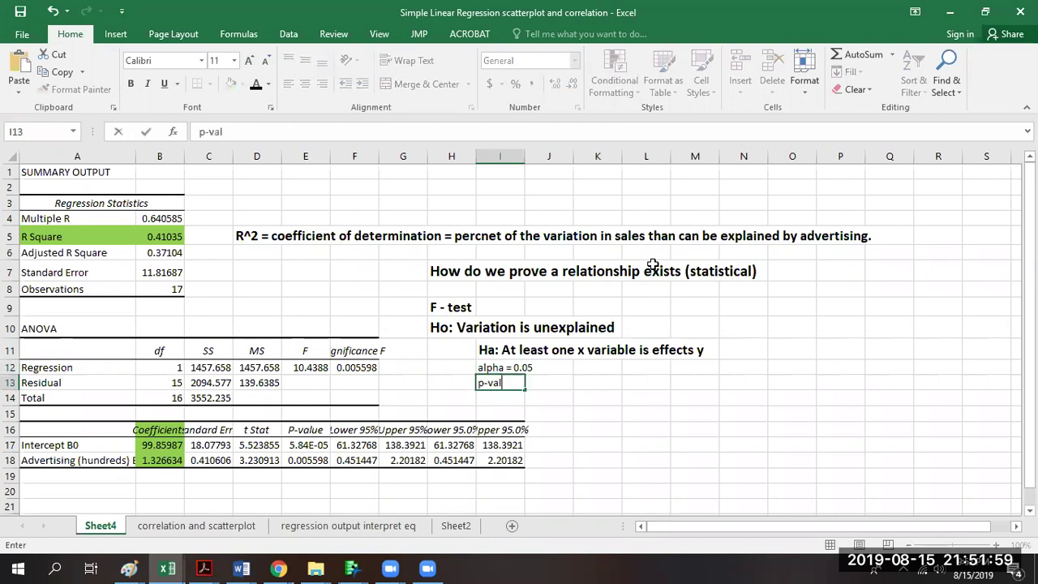
text(ue =)
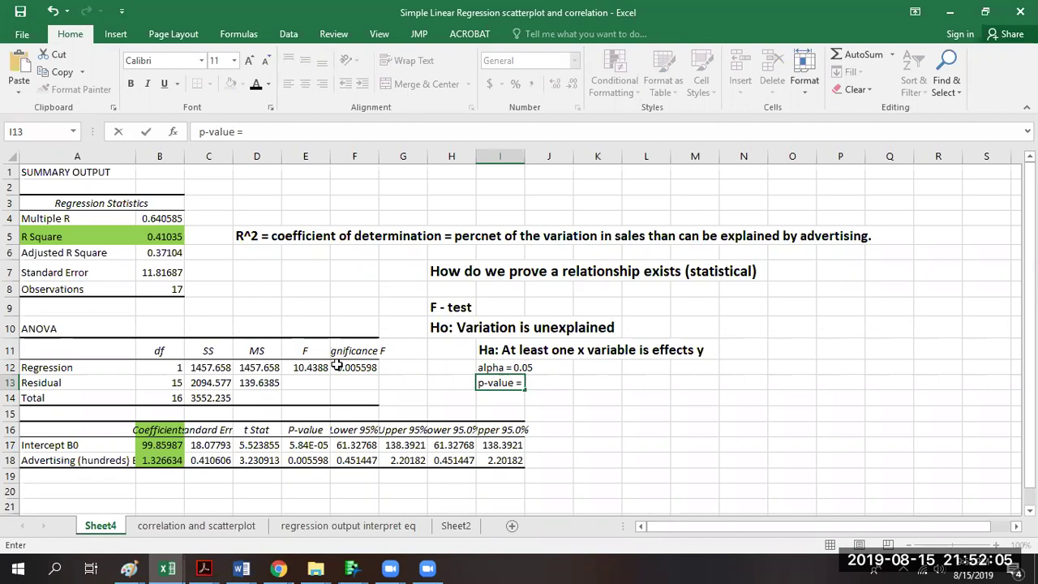
drag(308, 350, 354, 366)
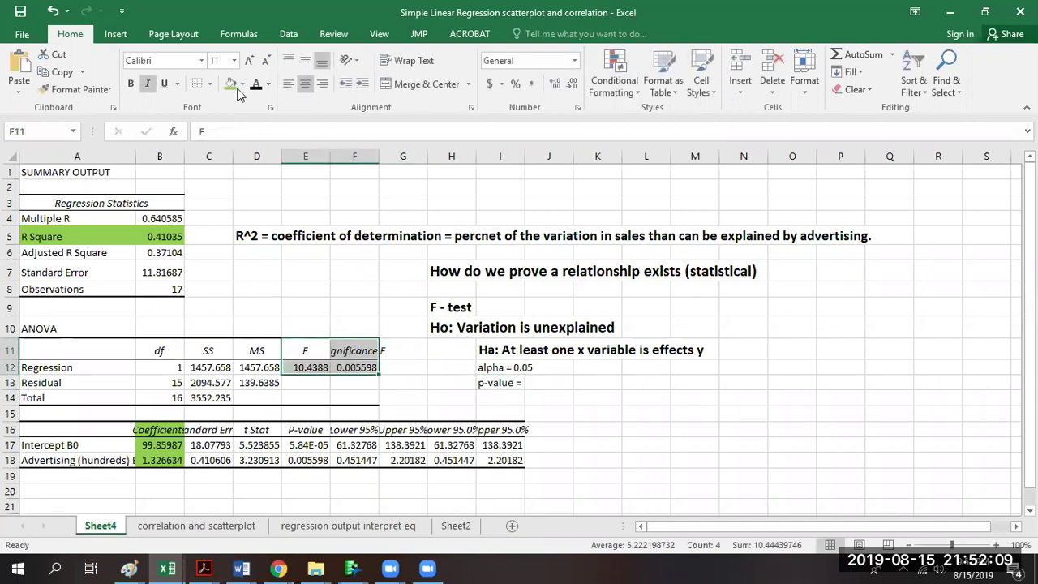
Shade the F and Significance F cells (E11:F12) green and widen column F.
click(243, 85)
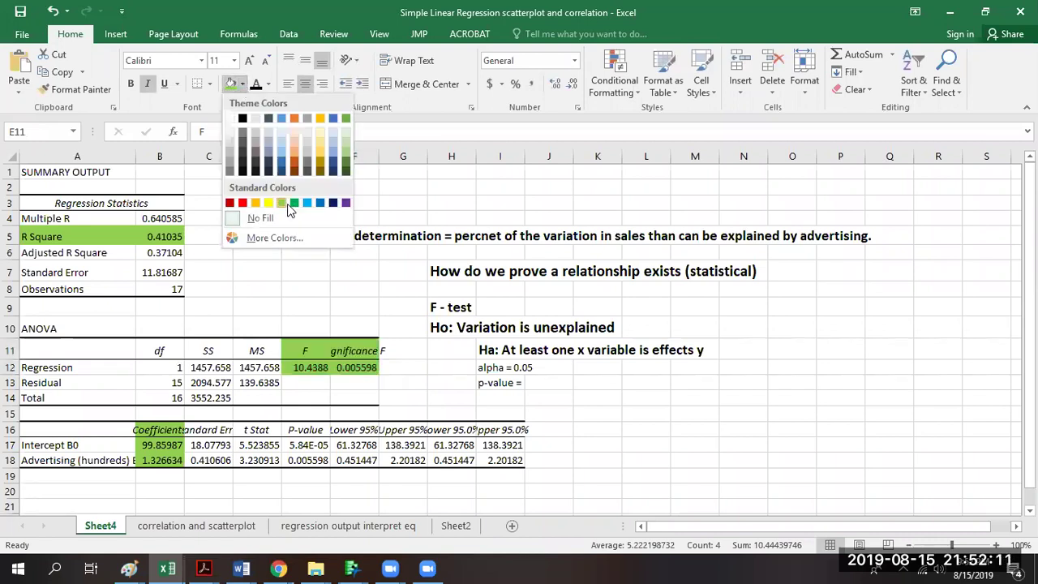
click(287, 203)
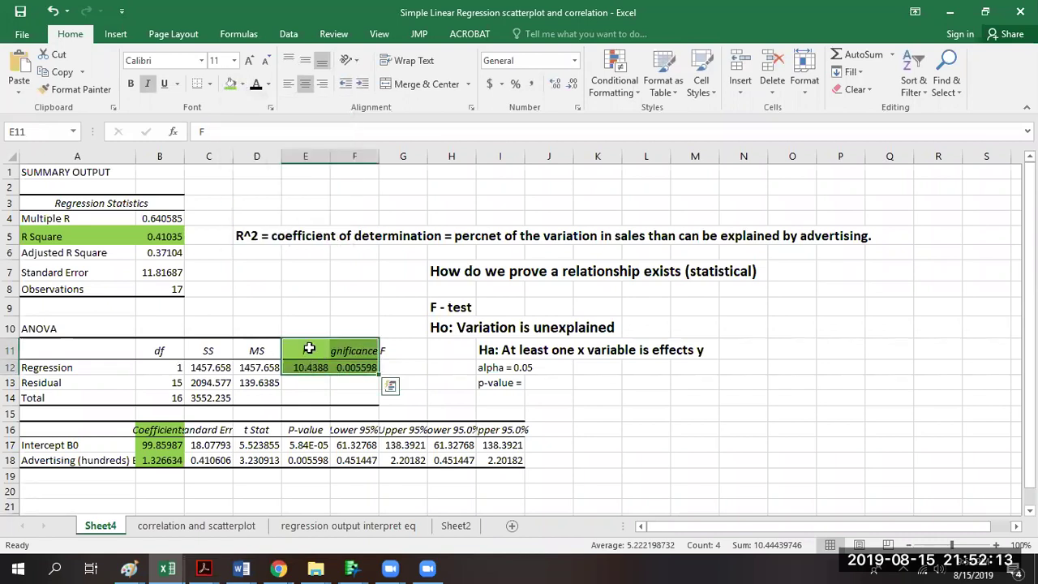
drag(378, 155, 409, 156)
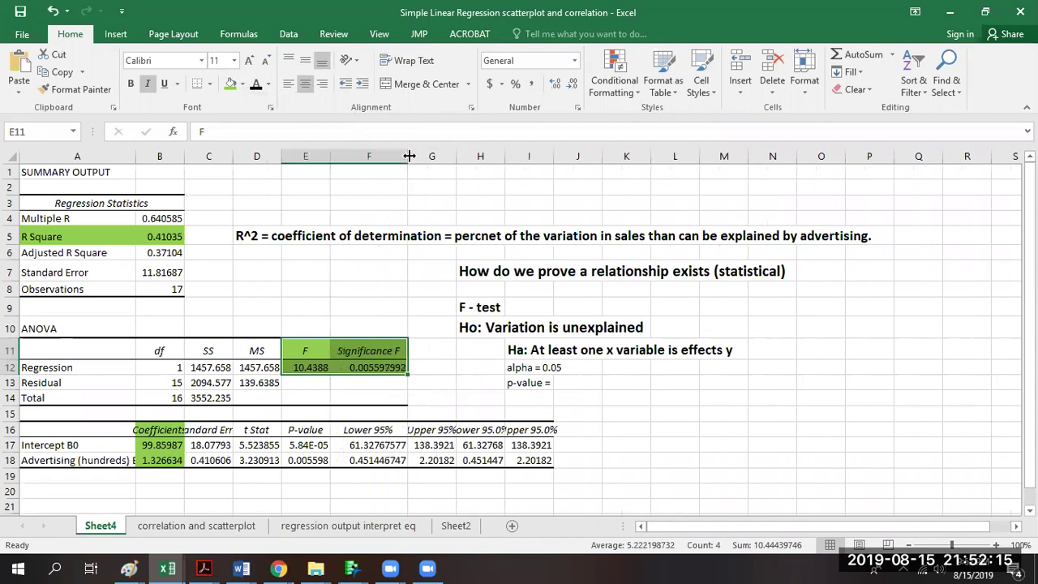
Make the Significance F value 0.005597992 in F12 bold with a thick outside border.
click(375, 348)
click(374, 367)
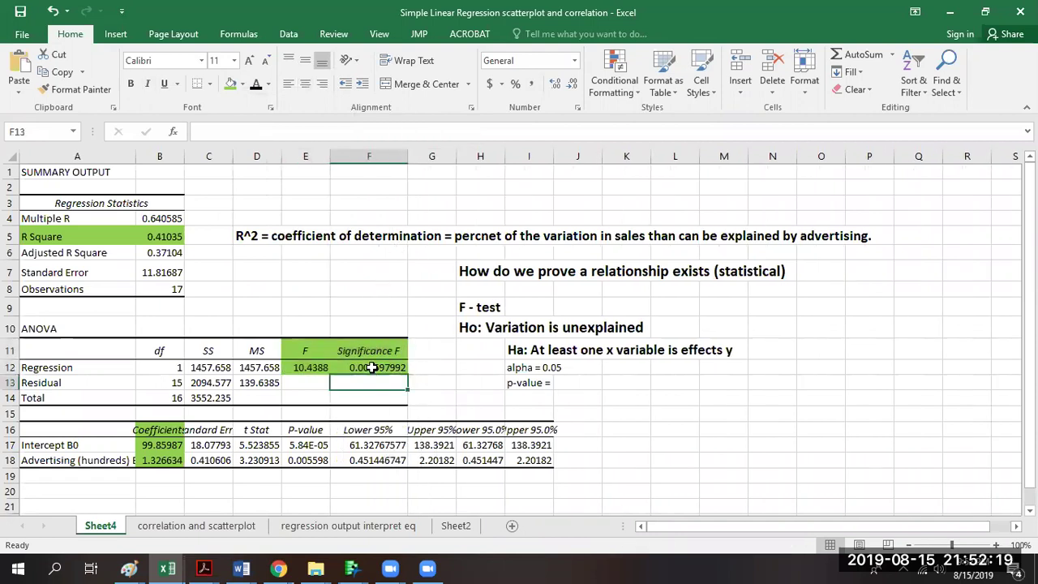
click(130, 83)
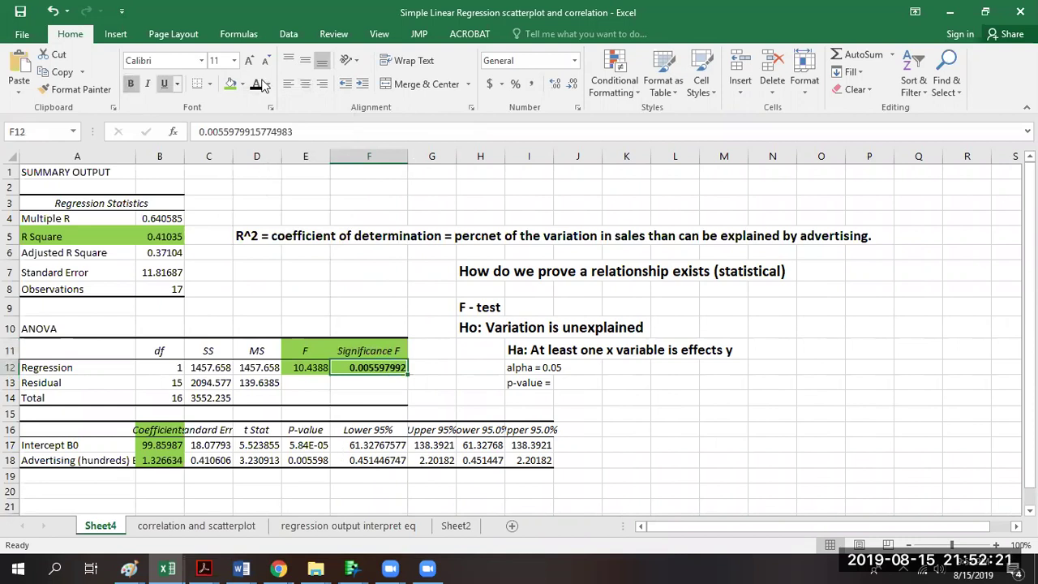
click(210, 85)
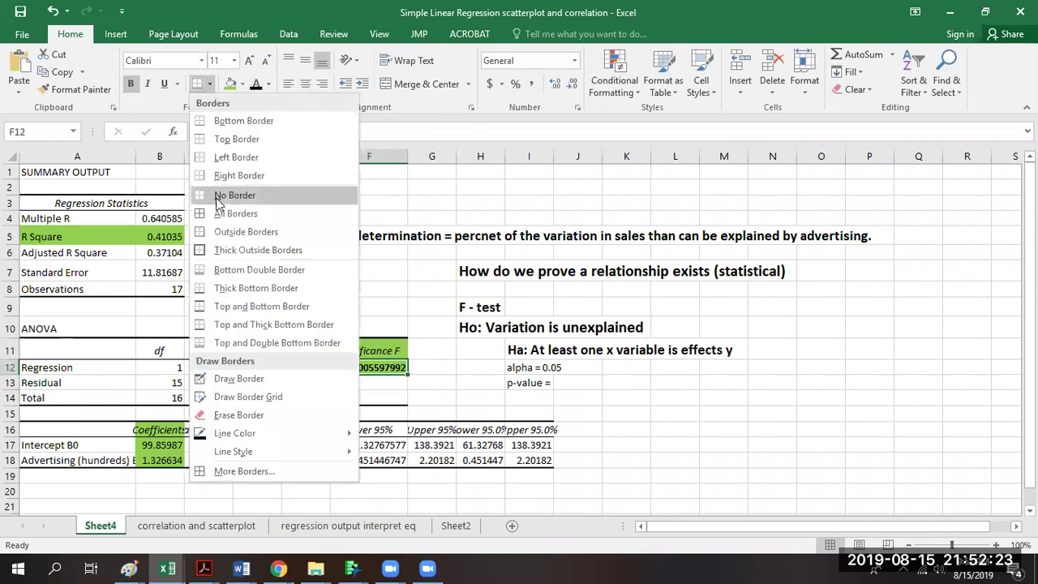
click(219, 251)
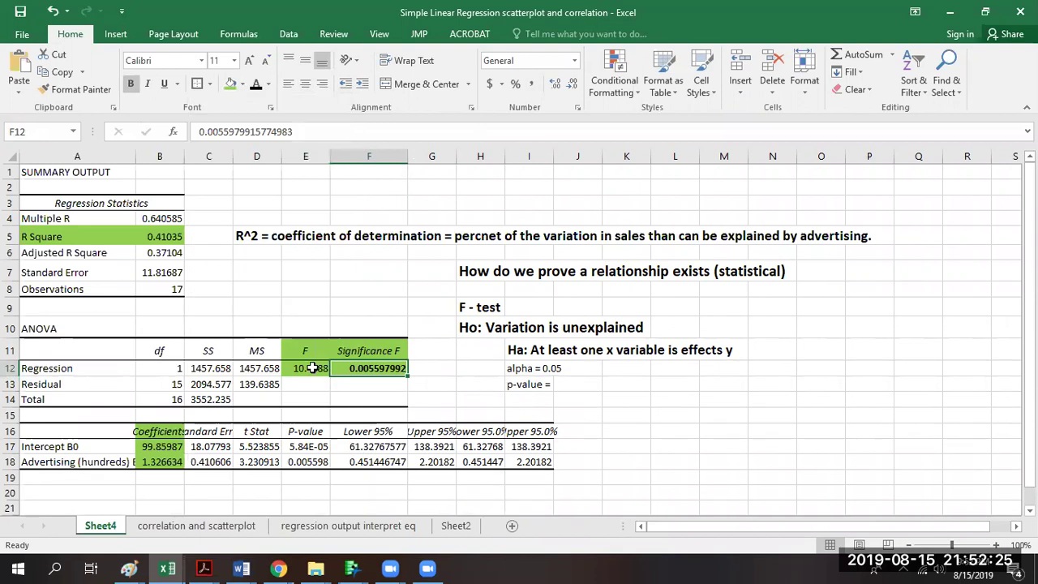
click(349, 395)
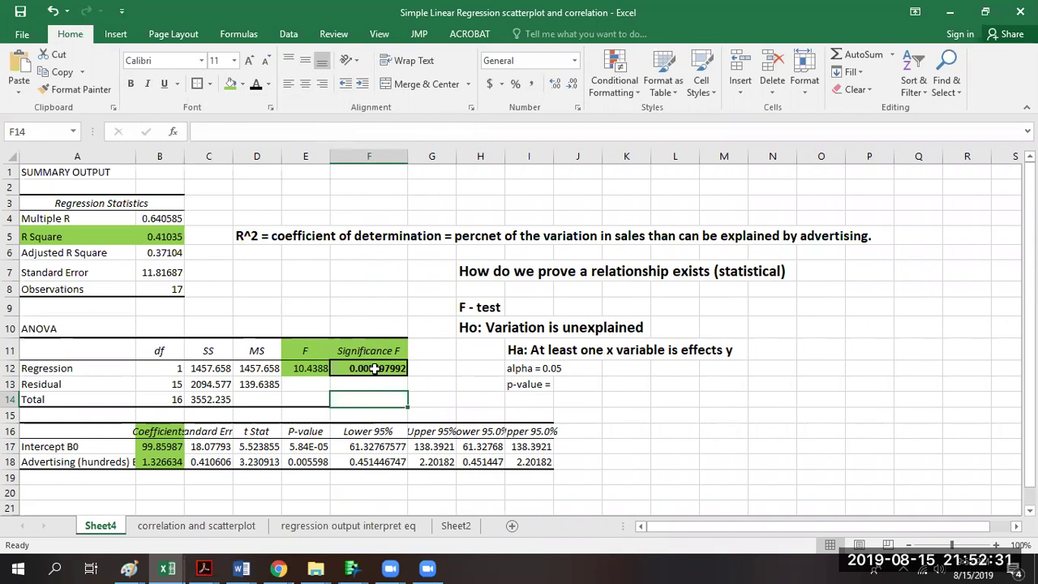
Enter 'p-value = 0.00559' in I13, beneath 'alpha = 0.05'.
click(535, 386)
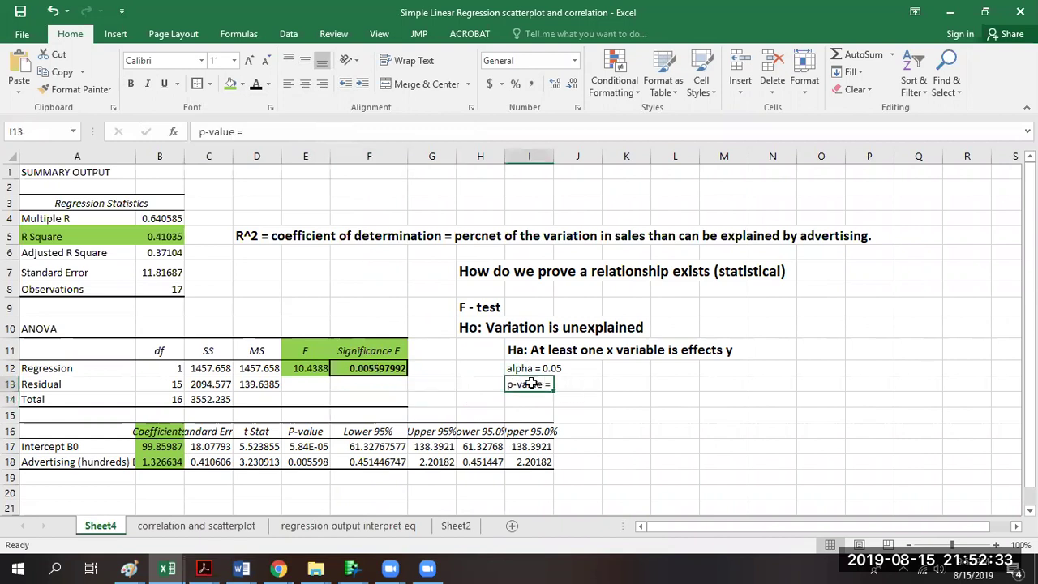
click(306, 131)
text(0.00559)
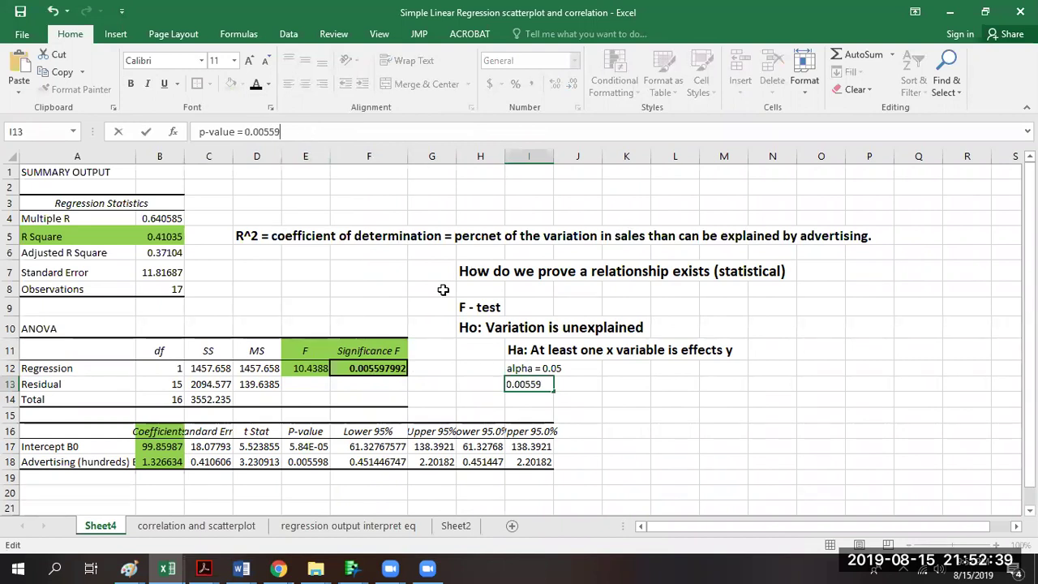
click(526, 402)
click(525, 368)
click(830, 433)
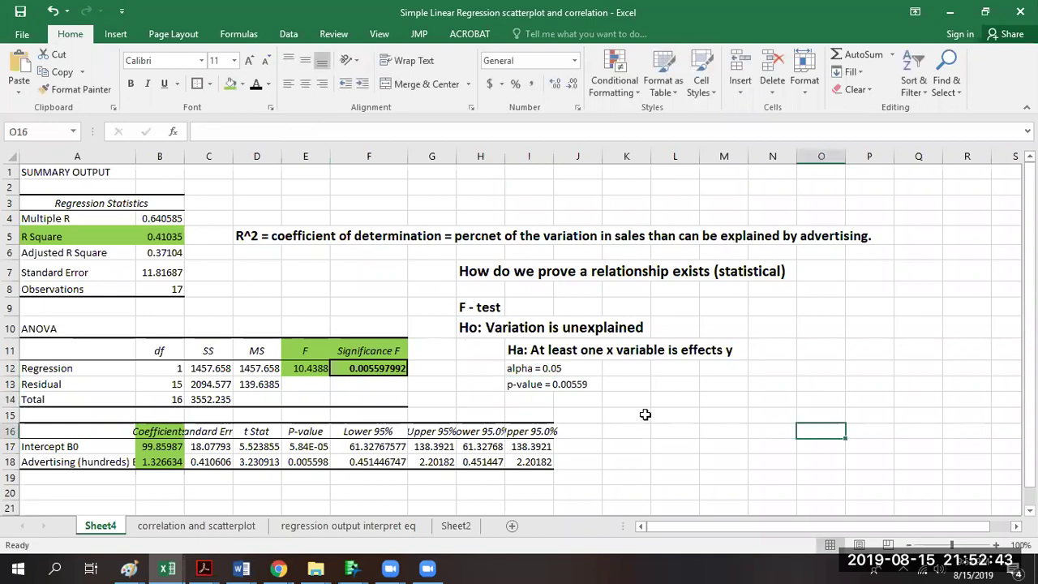
click(530, 384)
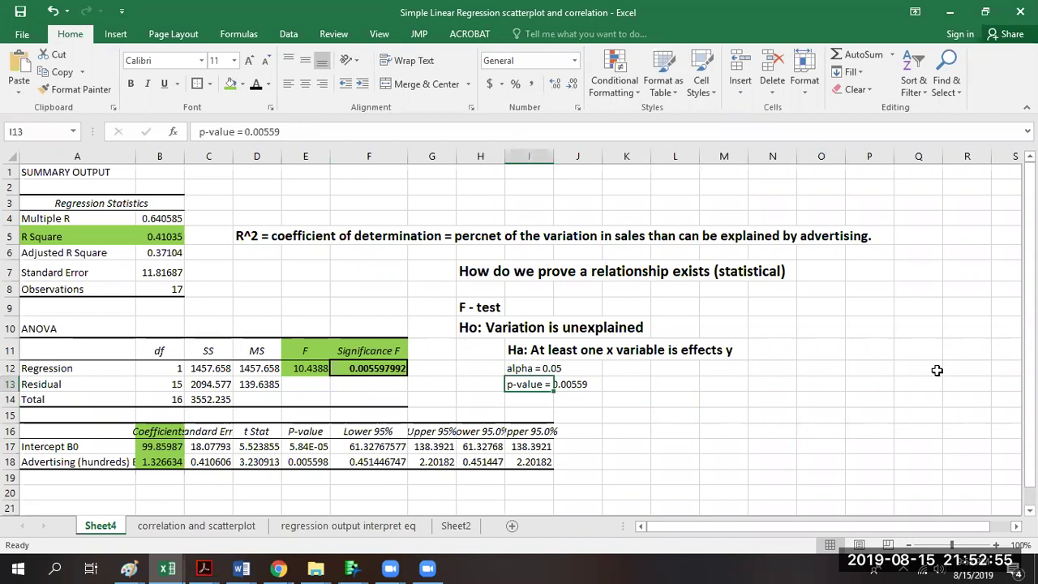
Type a bold 'CONCLUSION:' label in H14.
key(Return)
key(Left)
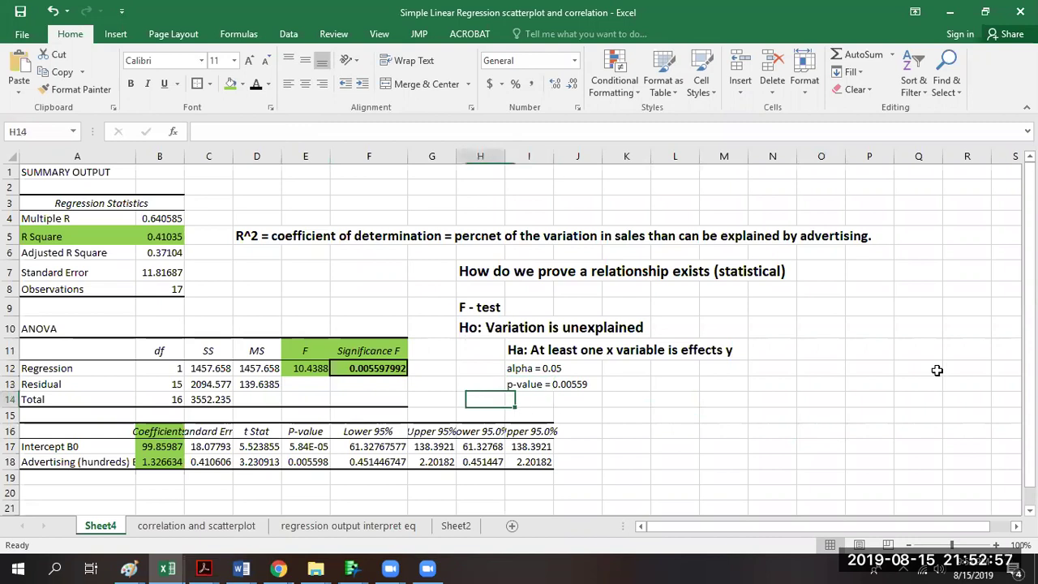
text(CON)
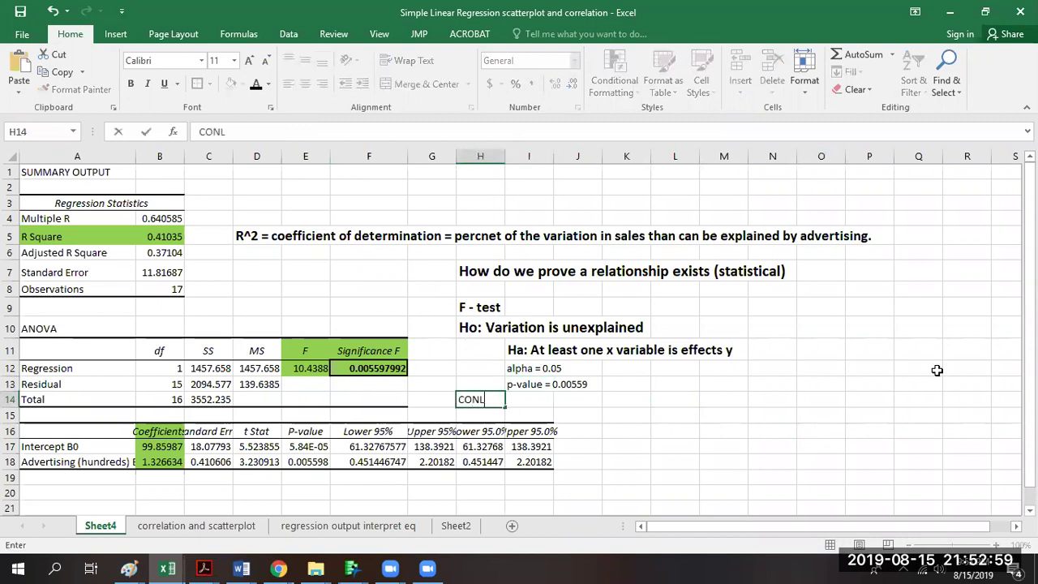
text(CLUSION:)
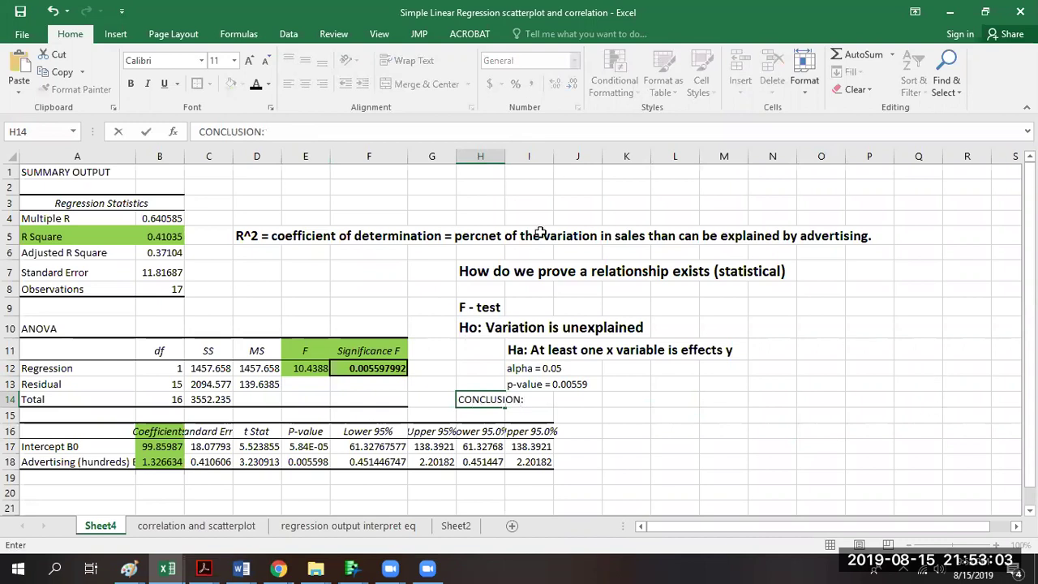
click(131, 84)
drag(300, 131, 182, 130)
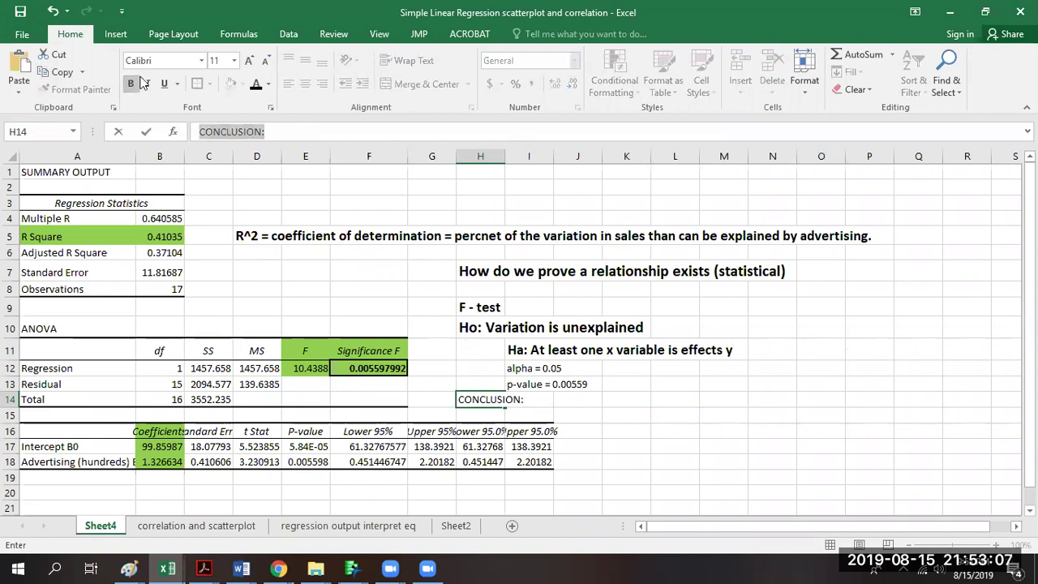
click(500, 402)
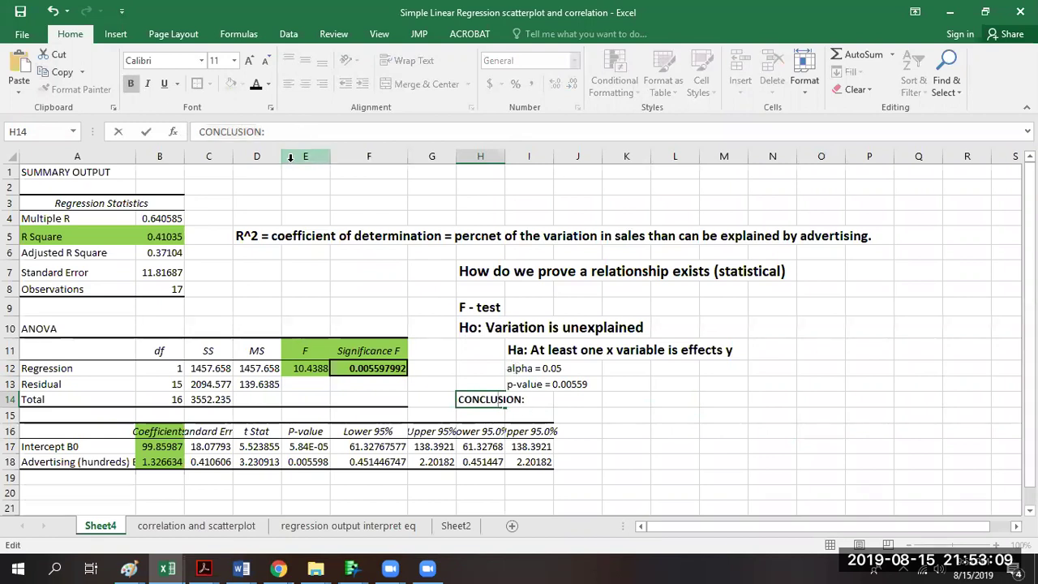
Complete the conclusion: 'pvalue < alpha Reject the Ho hypothesis and claim at least on x variable affects y.'.
click(294, 132)
text(pva)
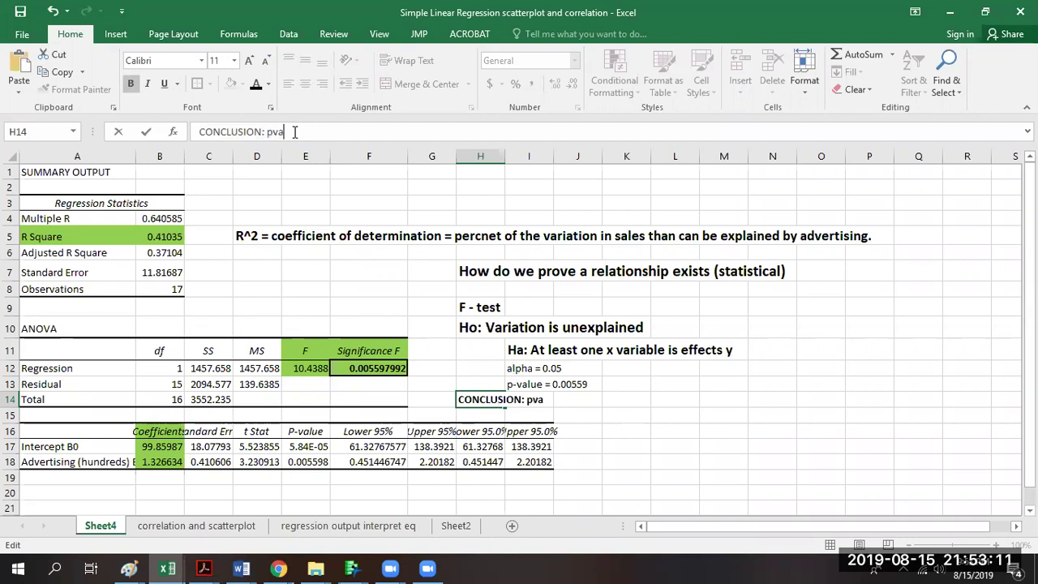
text(lue < alpha)
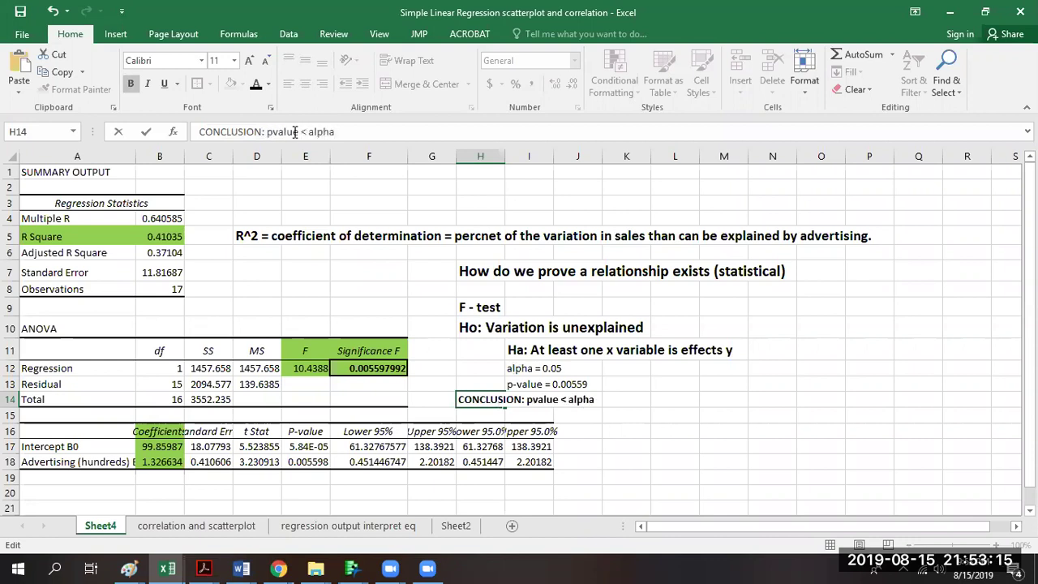
text( Reject the Ho hypothesis and claim at least on x va)
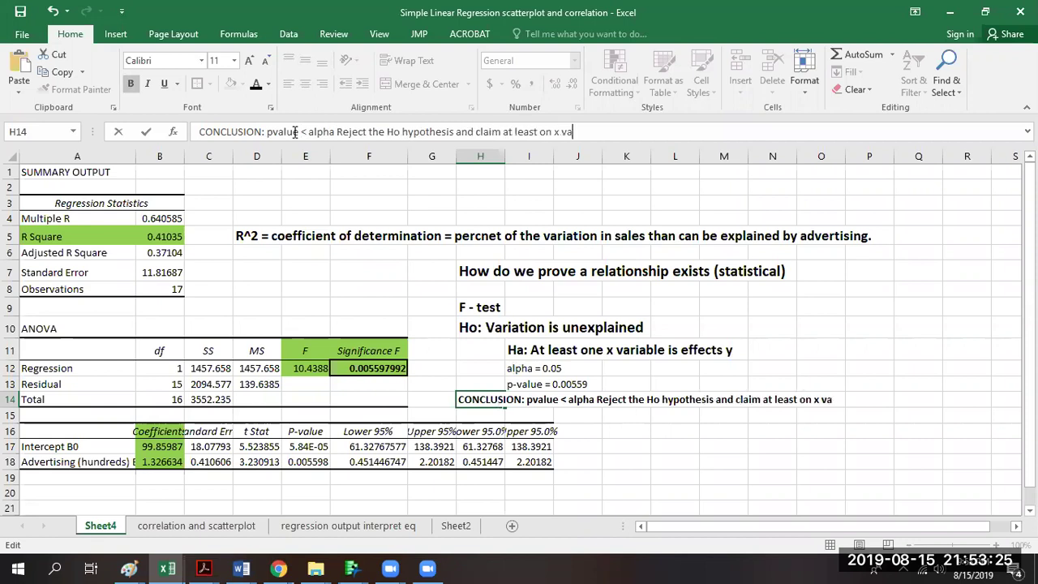
text(riable affects )
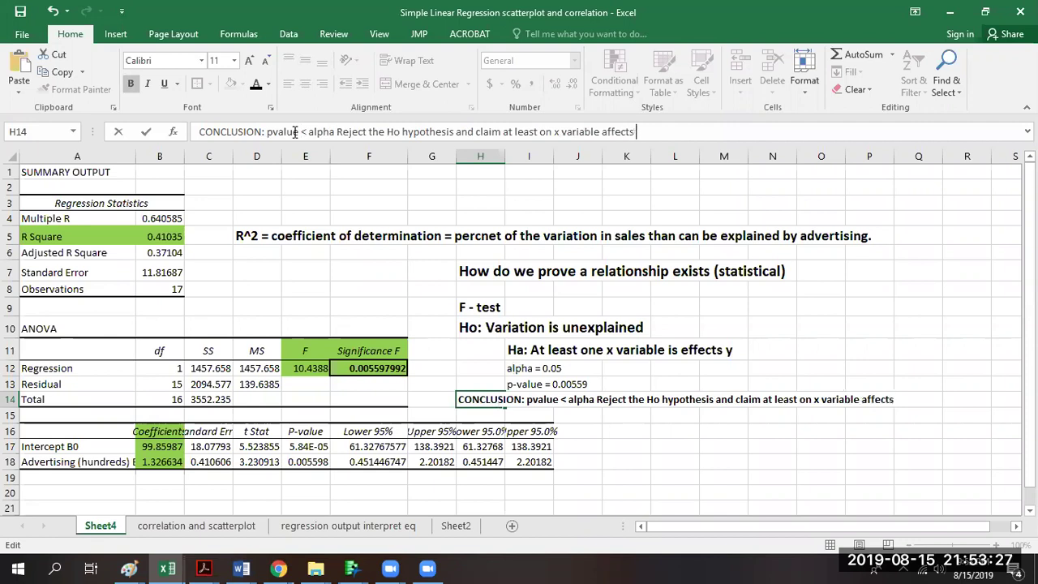
text(y.)
click(686, 432)
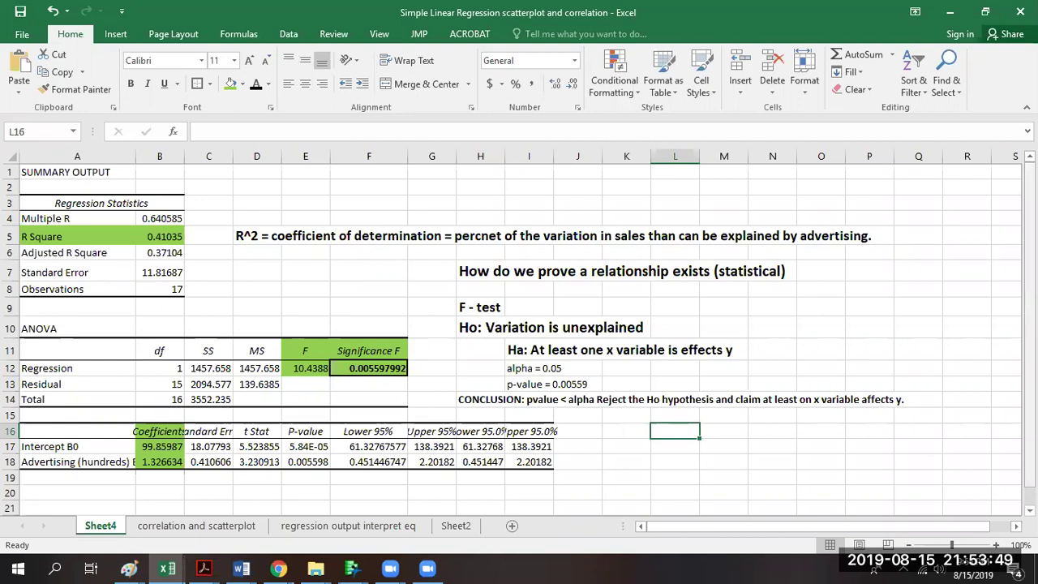
Relabel the H9 heading as 'F - test (first test)'.
scroll(518, 340, down, 1)
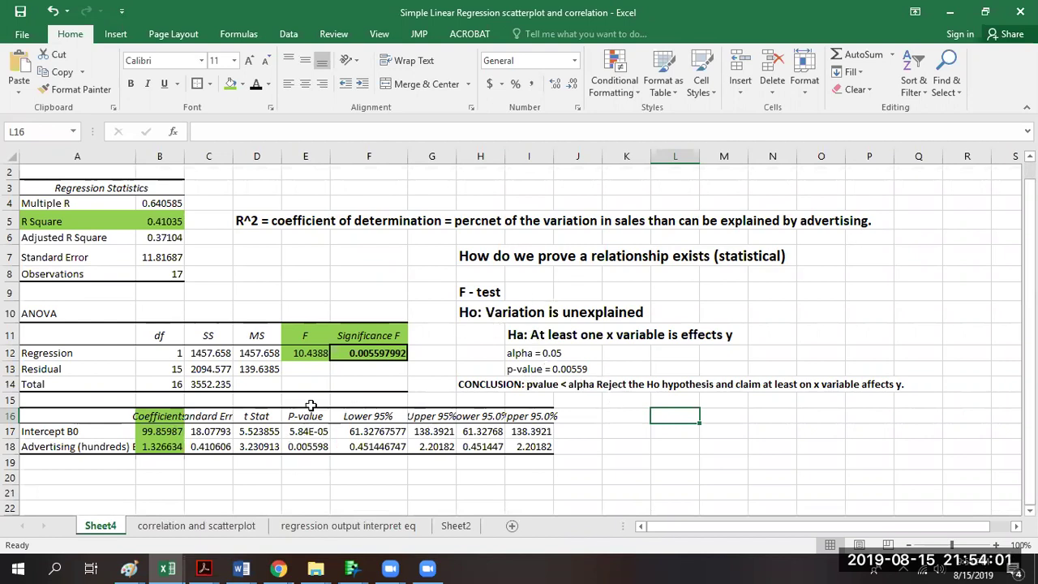
click(481, 291)
click(247, 131)
text((first test))
key(Return)
Add the heading 'Slope test (second test)' in K16 and widen column K to fit.
key(Down)
key(Down)
key(Down)
key(Down)
key(Down)
key(Down)
key(Right)
key(Right)
key(Right)
text(Slope test (second)
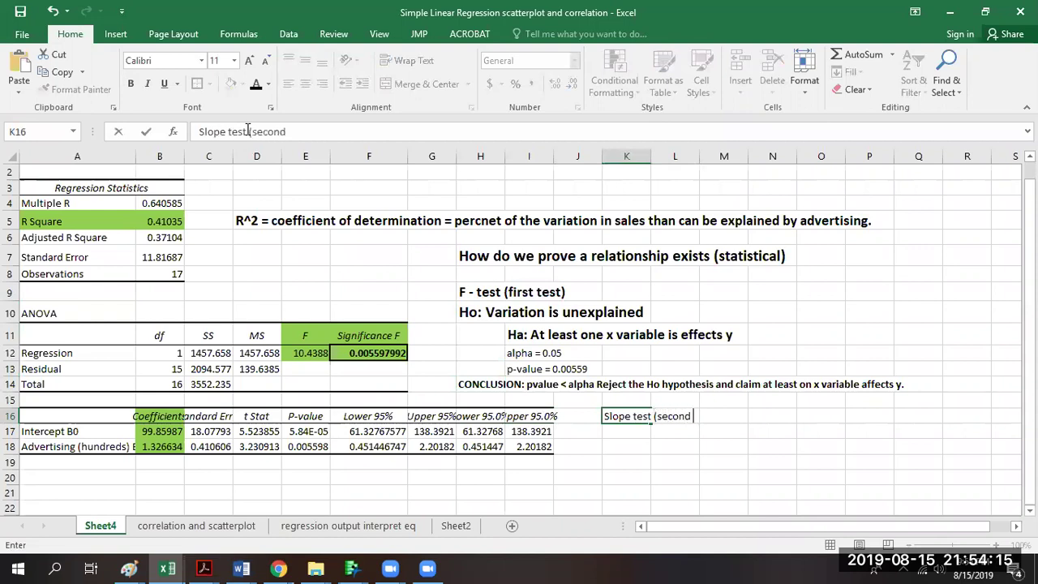
text( test))
key(Return)
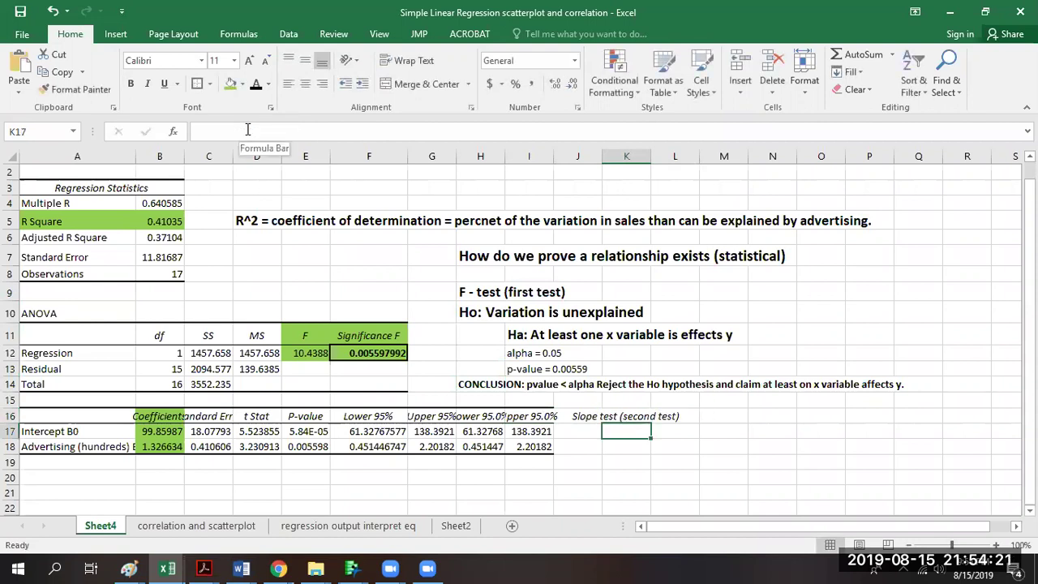
key(Up)
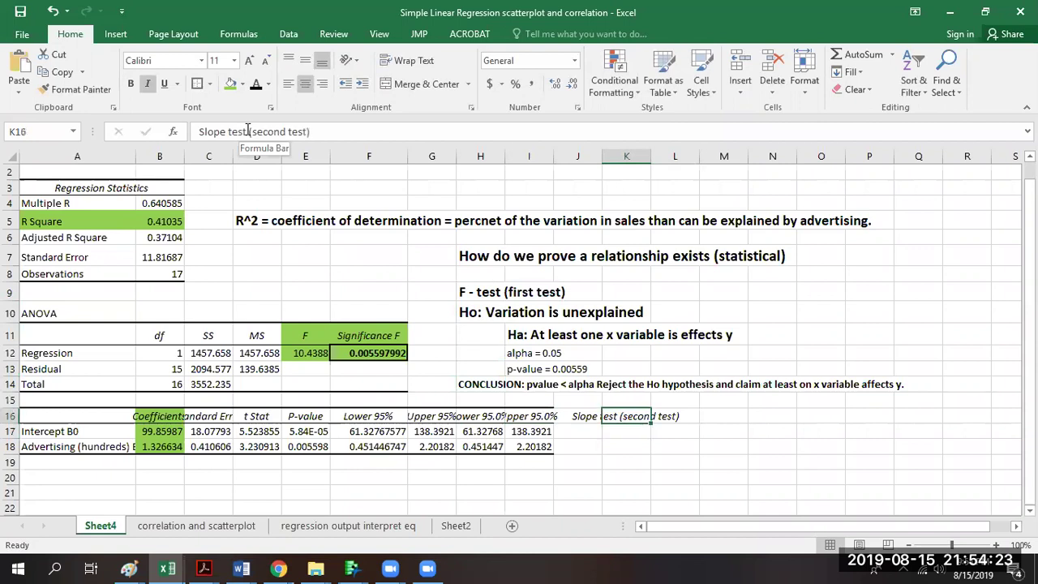
drag(650, 154, 722, 153)
Write 'Ho: B1 = 0 No slope and no association between x and y' in K17, then begin 'Ha: B1' in K18.
click(636, 430)
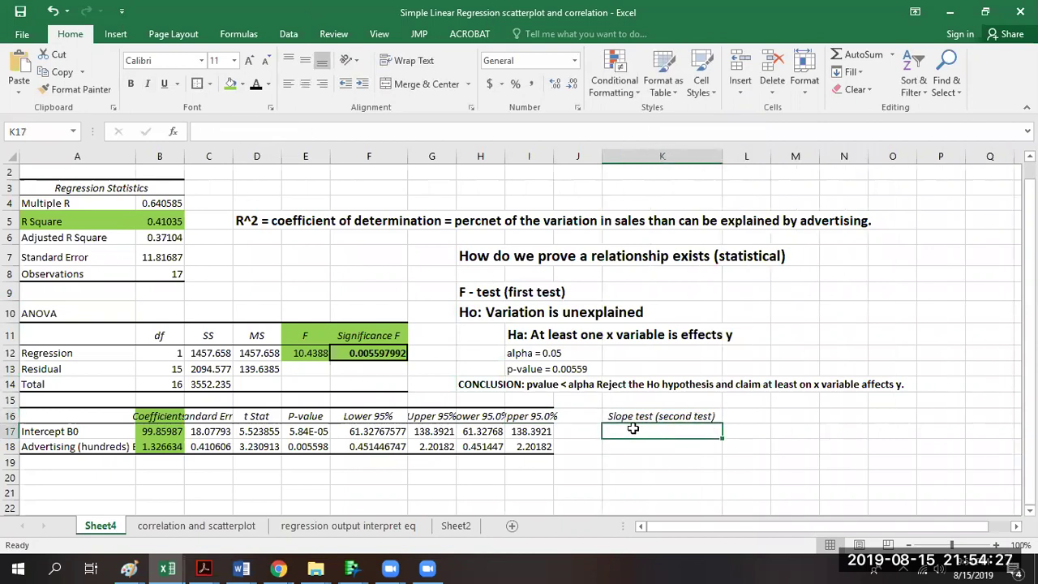
text(Ho:)
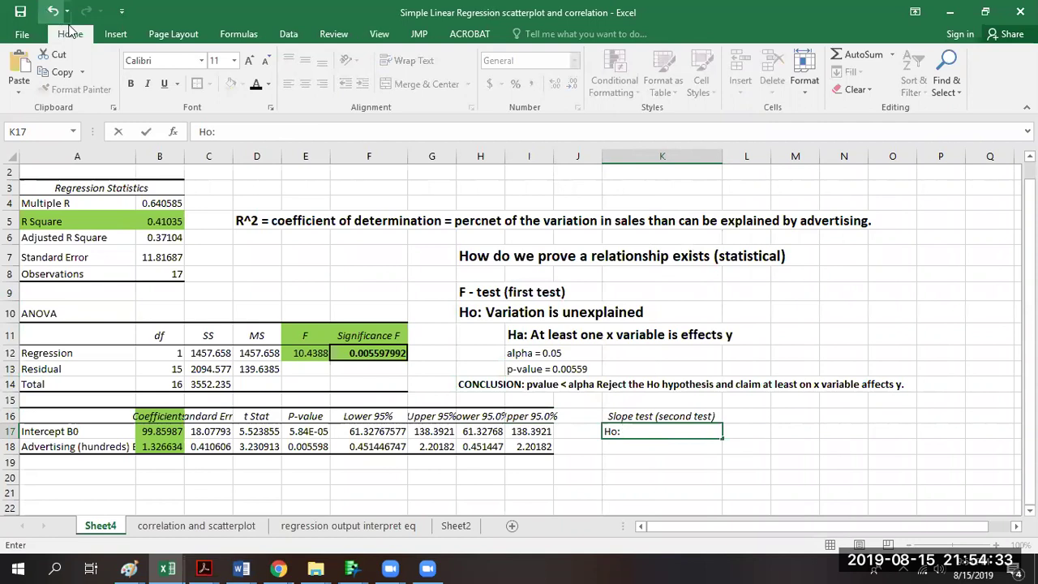
click(113, 36)
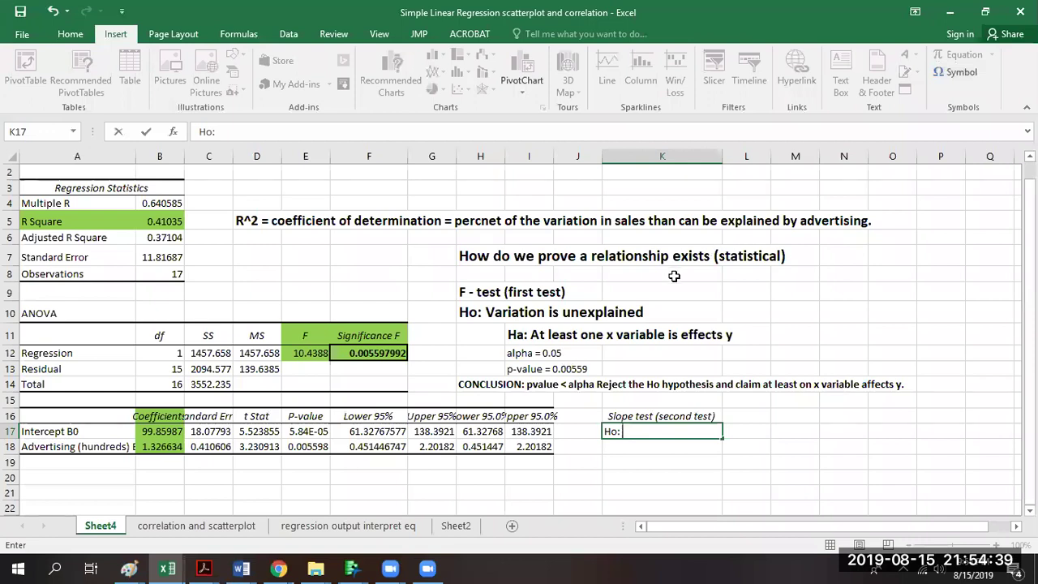
text(B1 = 0)
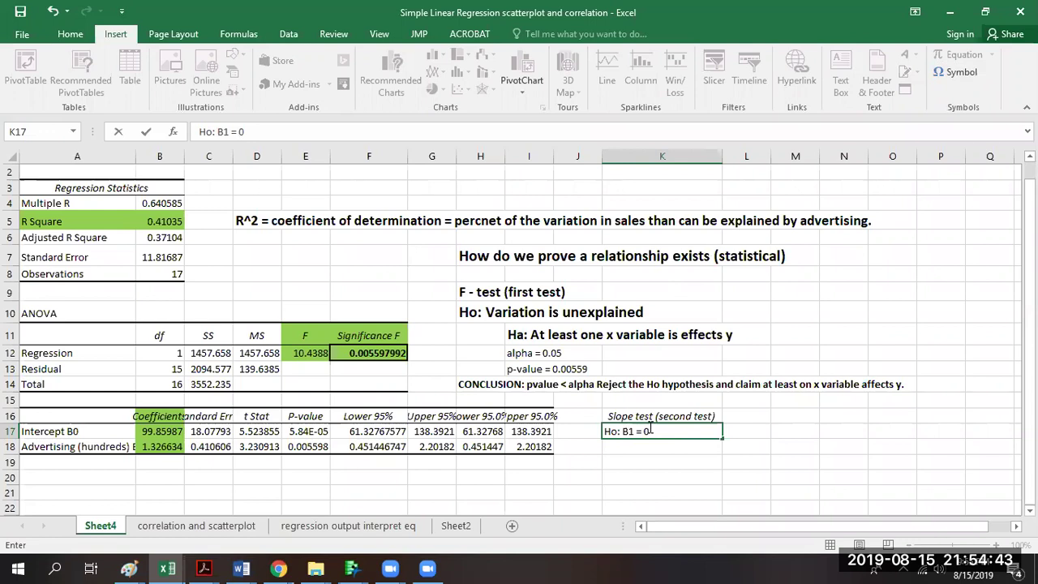
text(  No slope and no association b)
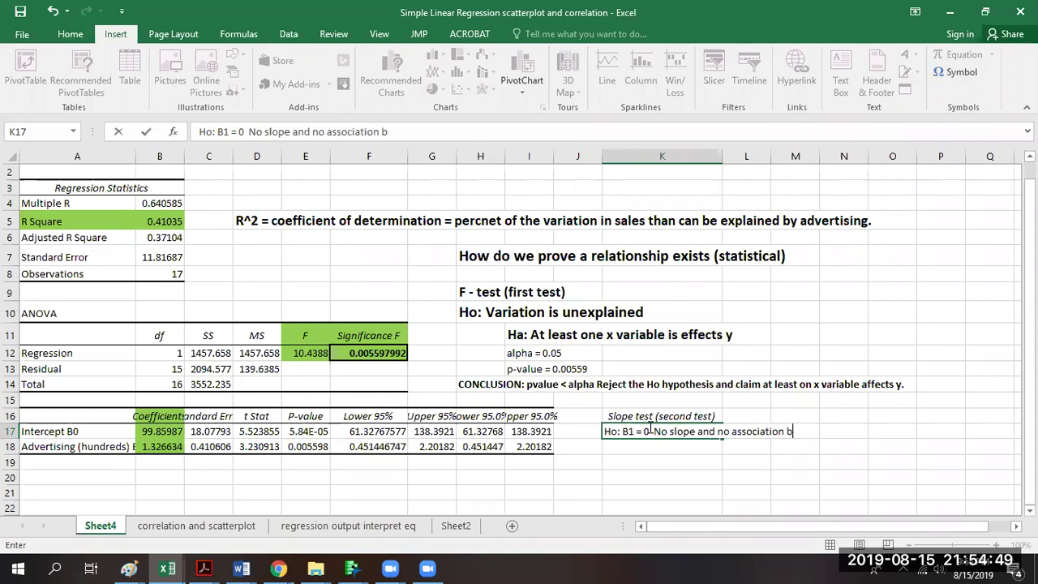
text(etween x and y)
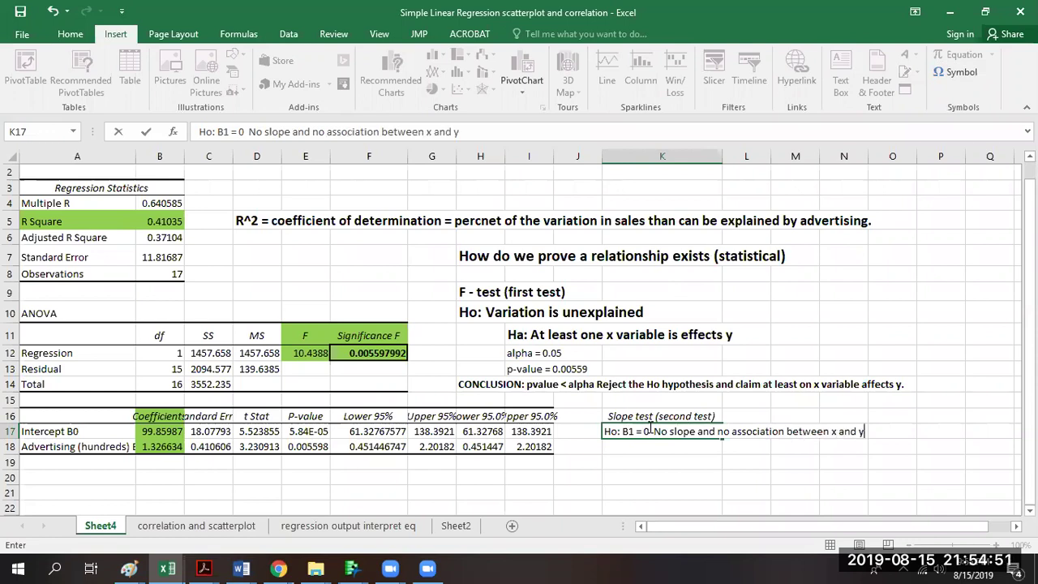
key(Return)
text(Ha:)
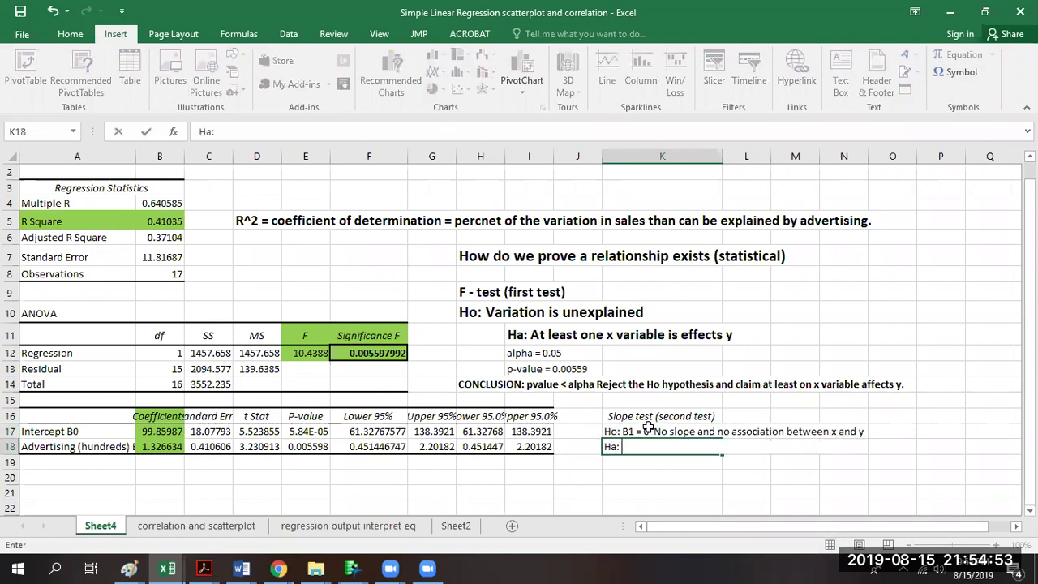
text( B1)
Finish K18 as 'Ha: B1 ≠ 0 There is a slope and there is indeed a relationship between x and y'.
click(956, 68)
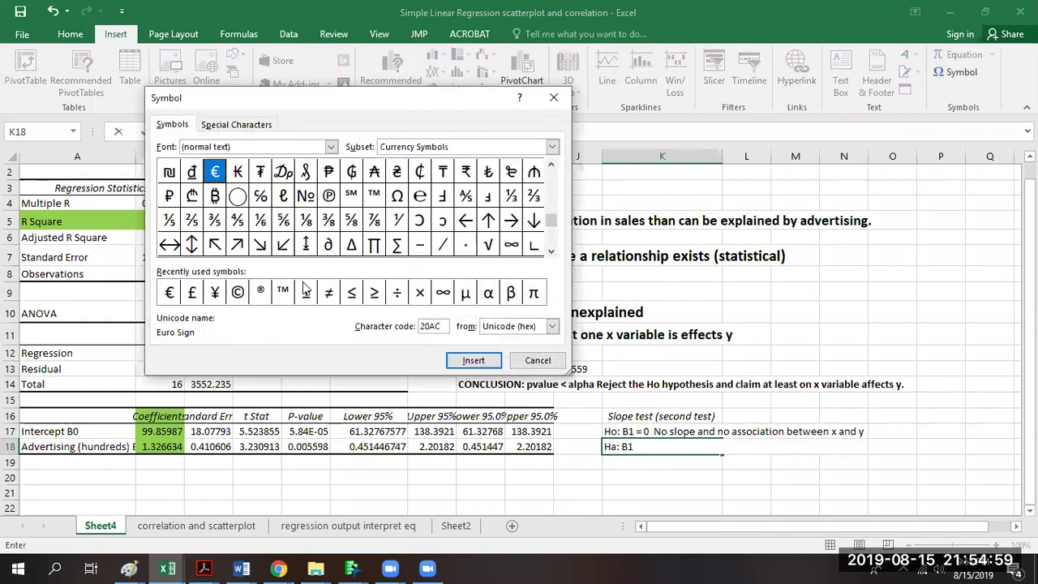
click(328, 293)
click(474, 360)
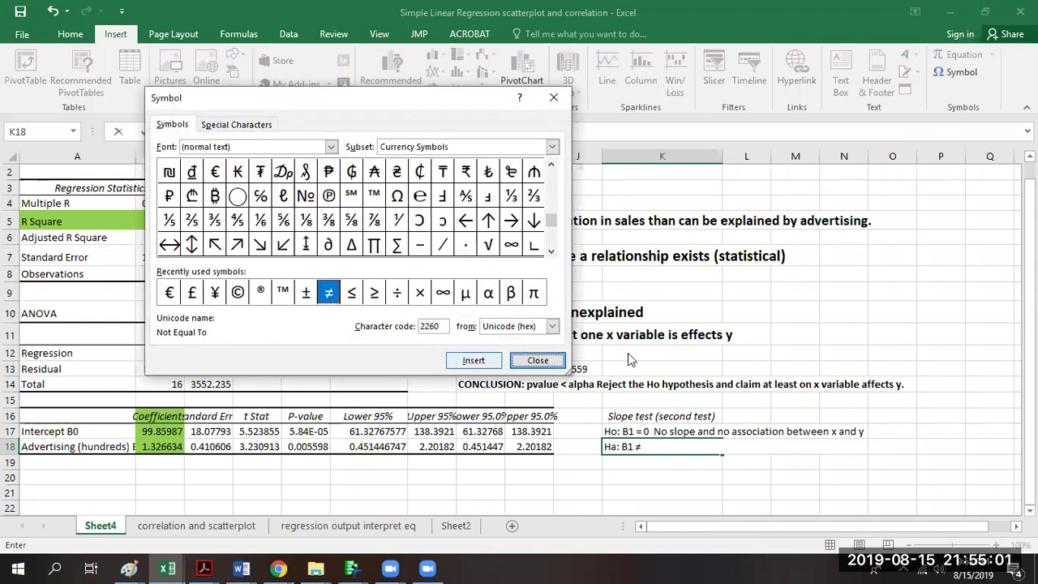
key(Escape)
text(0)
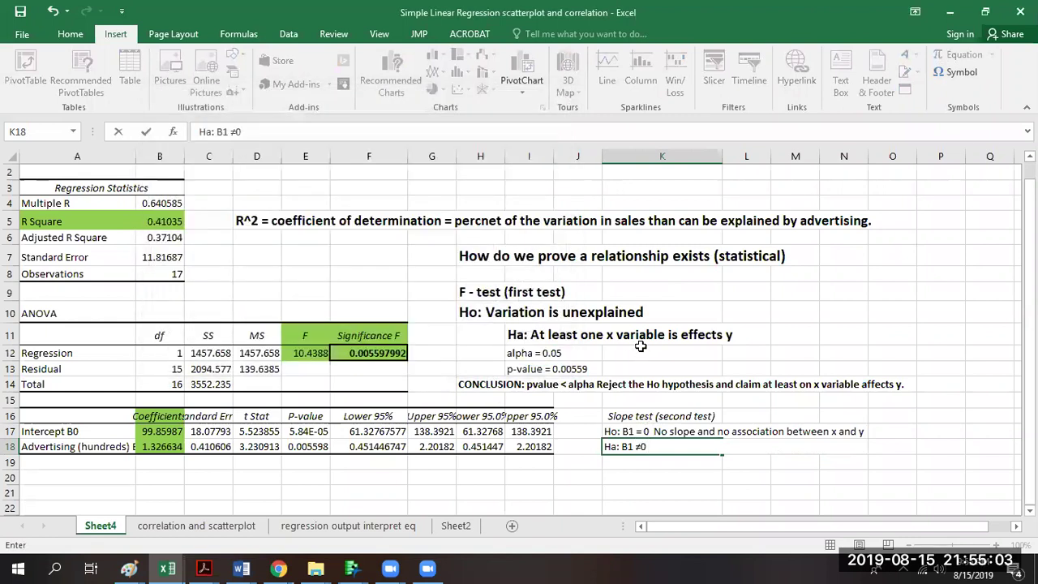
text( There is a sli)
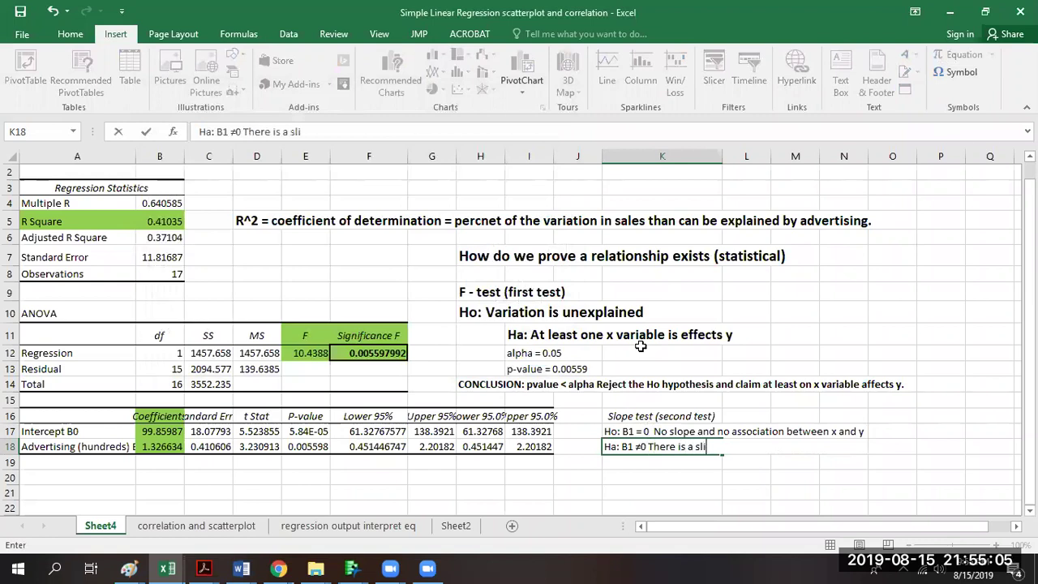
key(BackSpace)
text(ope and there is indeed a rel)
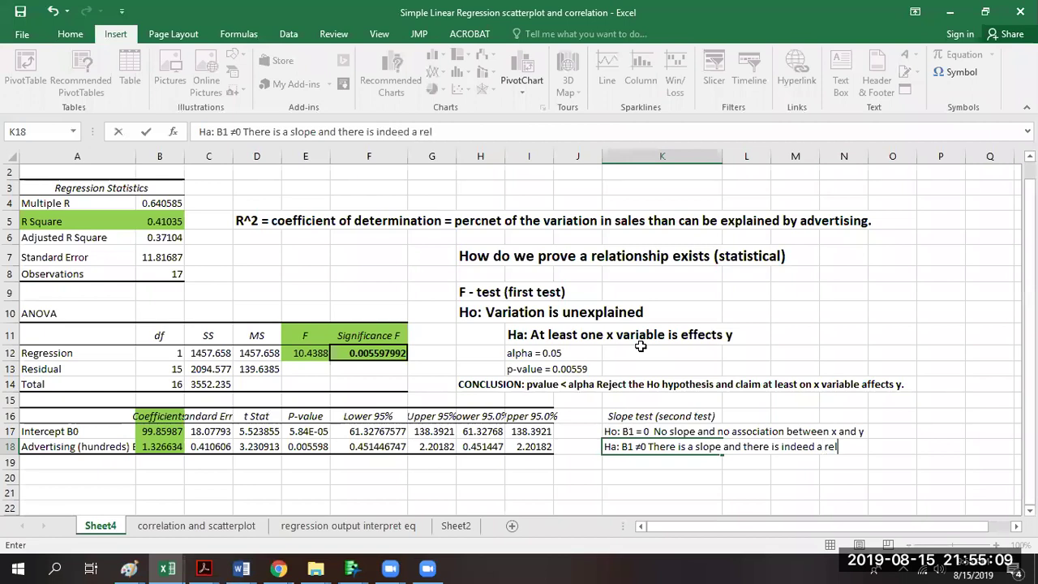
text(ationship be)
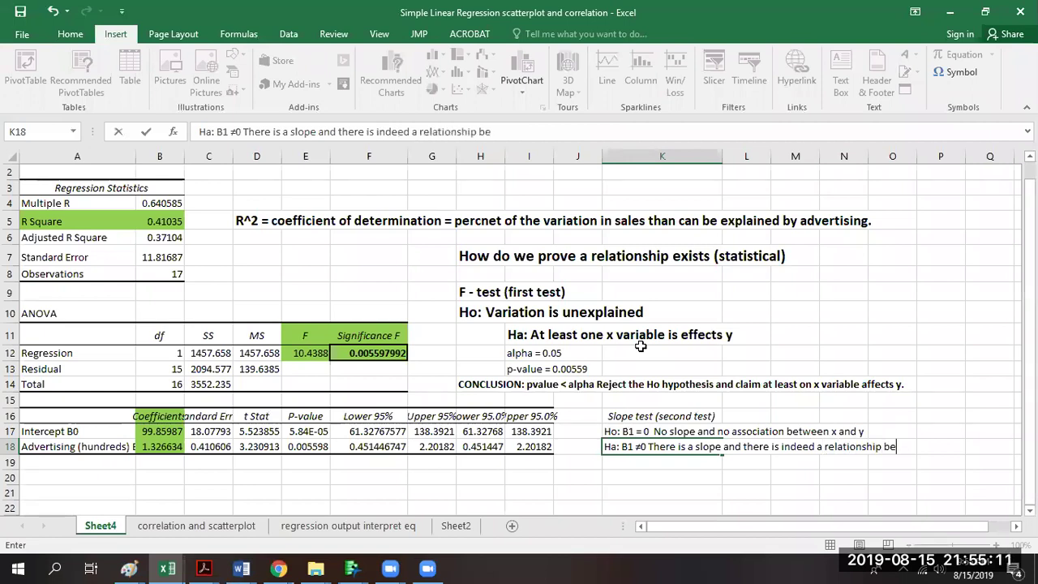
text(tween x and y)
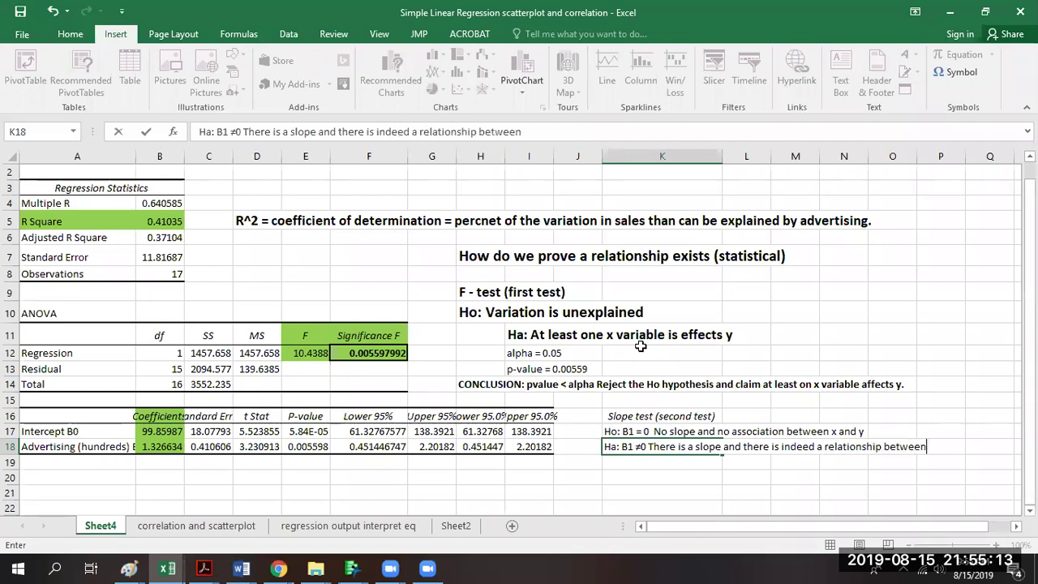